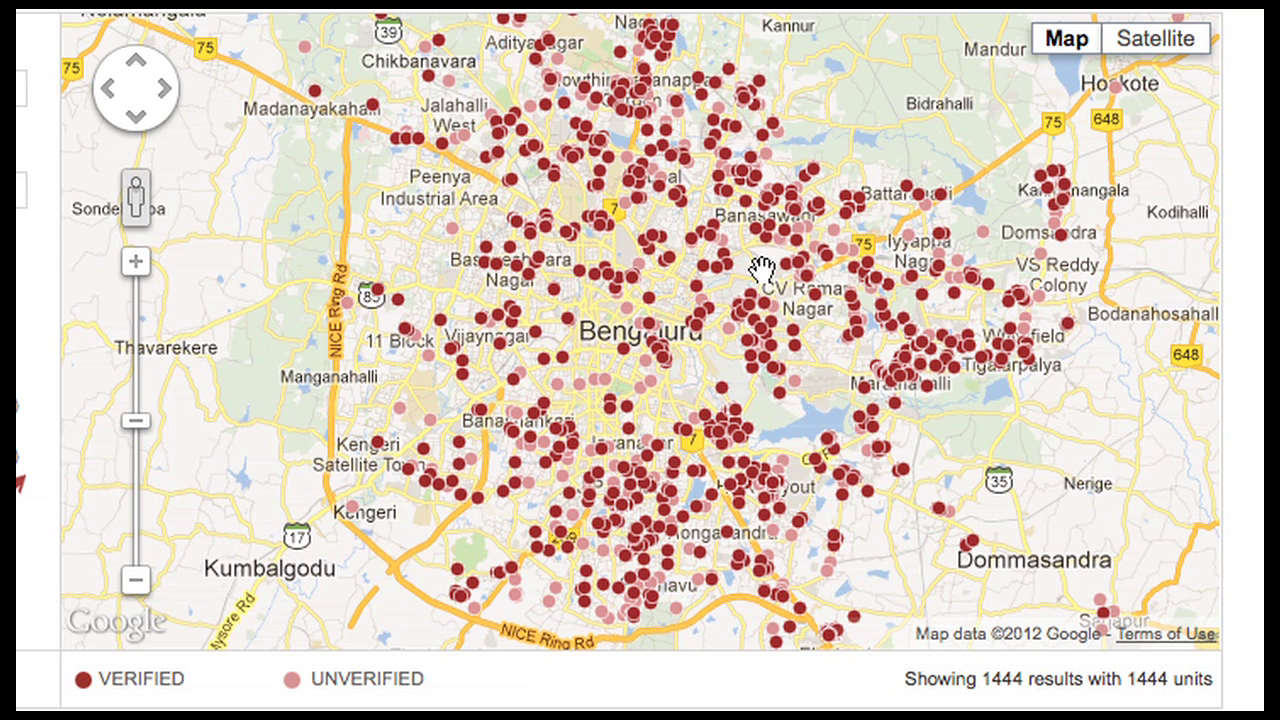
# Step: Zoom the map in two levels and pan it to Hebbal, HBR Layout and Banasawadi, showing 194 results
pyautogui.doubleClick(760, 268)
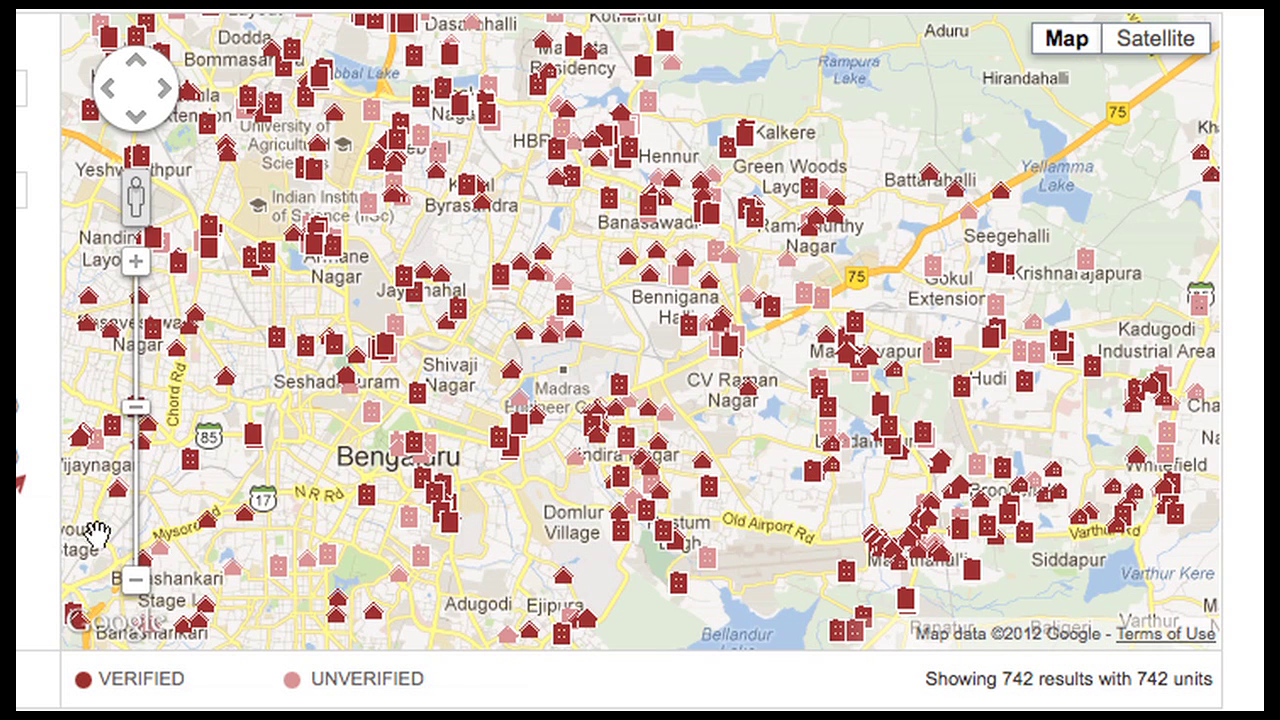
pyautogui.click(136, 262)
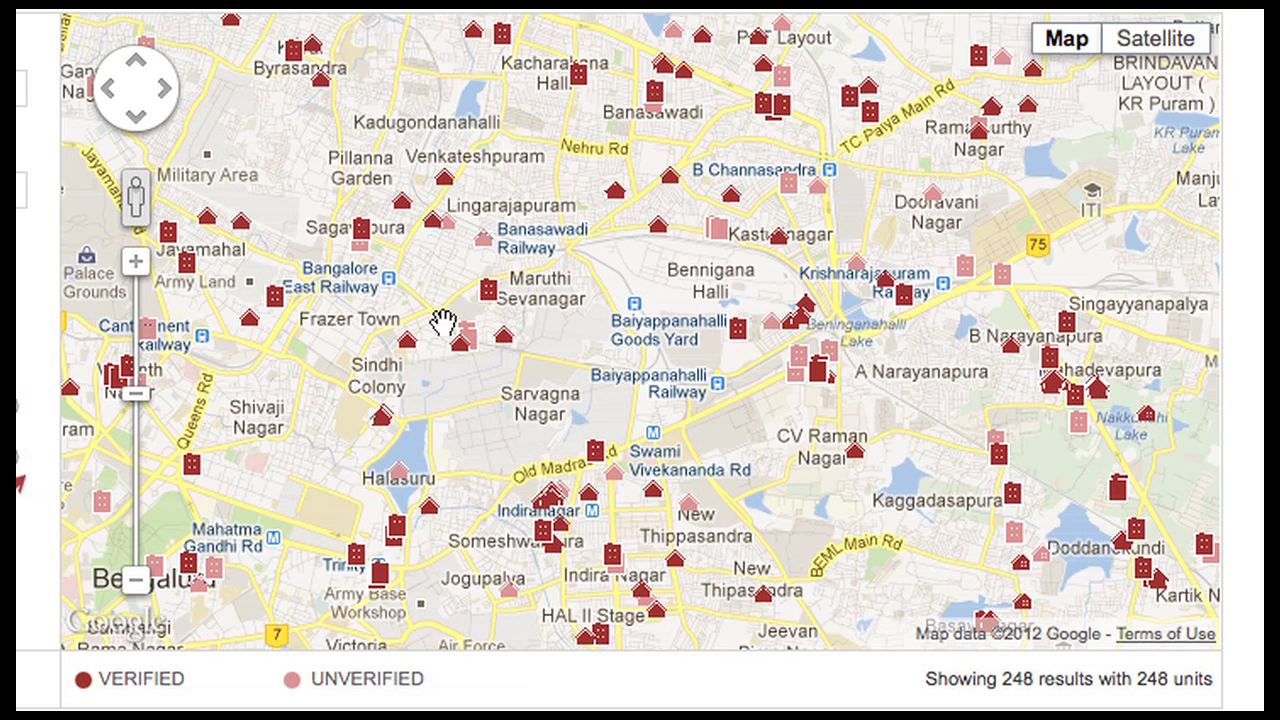
pyautogui.moveTo(455, 383); pyautogui.dragTo(977, 366)
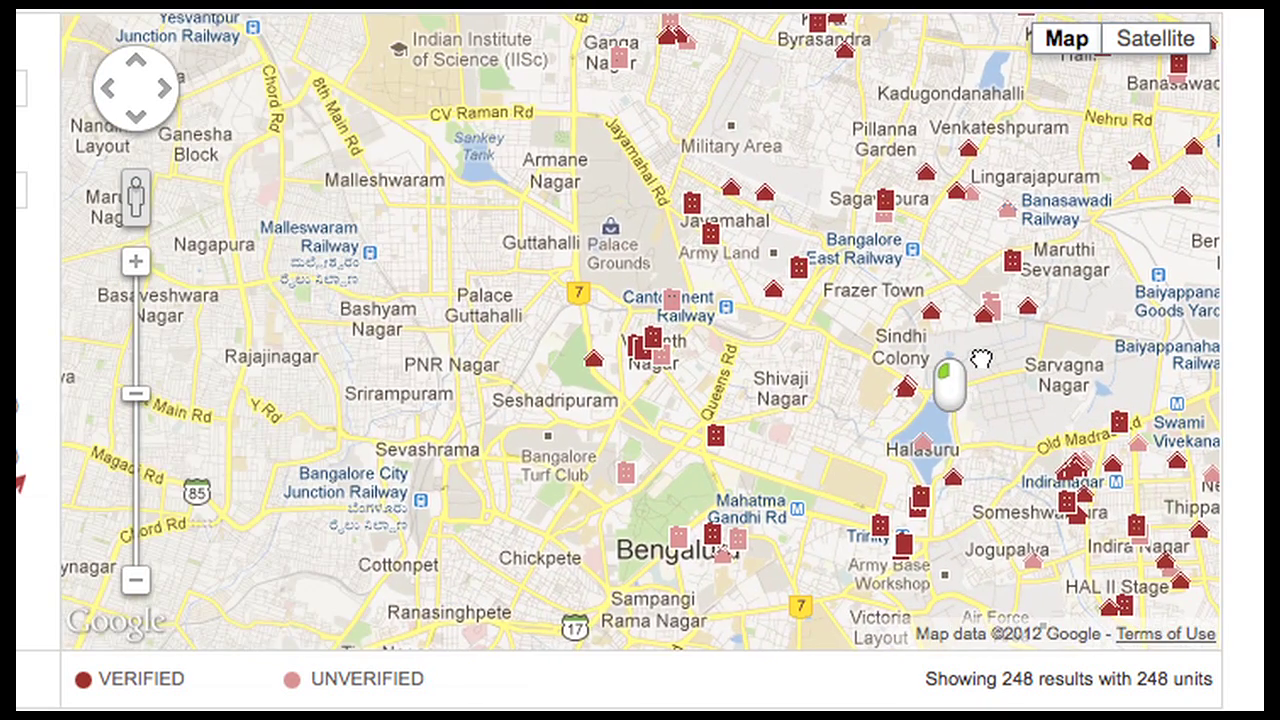
pyautogui.moveTo(434, 251); pyautogui.dragTo(424, 470)
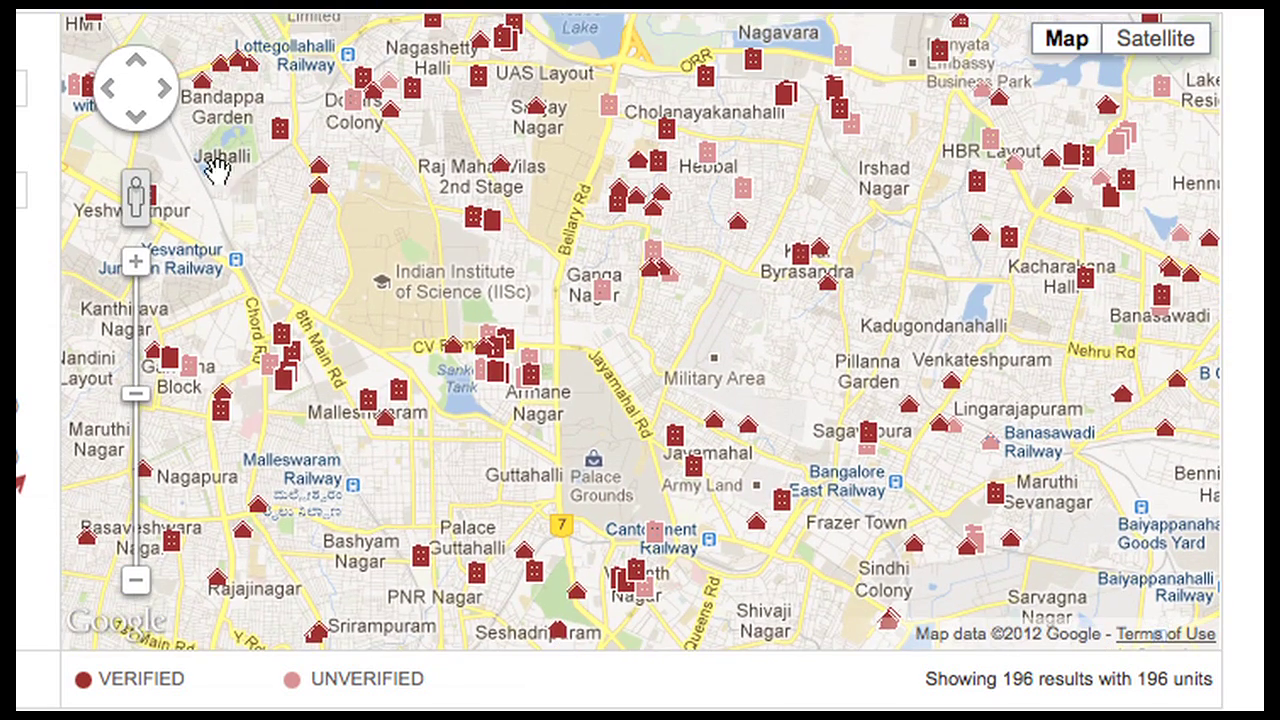
pyautogui.click(160, 106)
pyautogui.moveTo(423, 303); pyautogui.dragTo(324, 432)
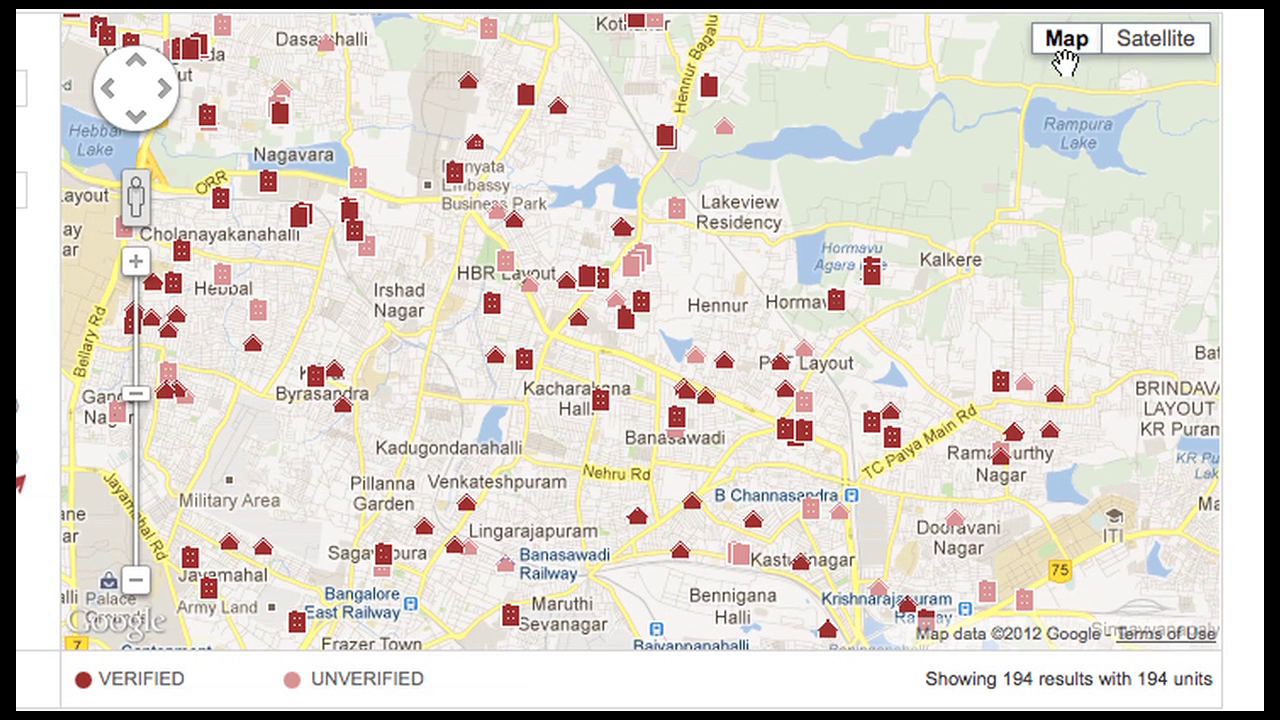
# Step: Show the listings over satellite imagery, then return to the road map
pyautogui.click(1140, 56)
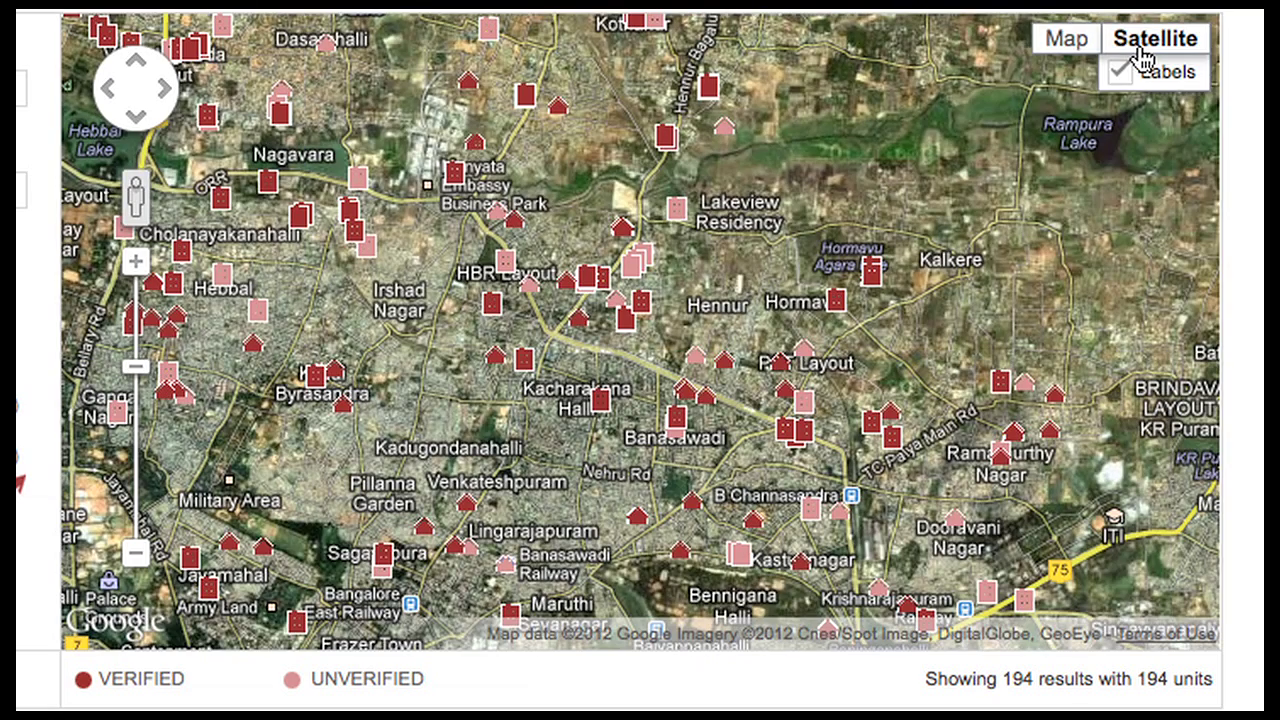
pyautogui.click(1065, 40)
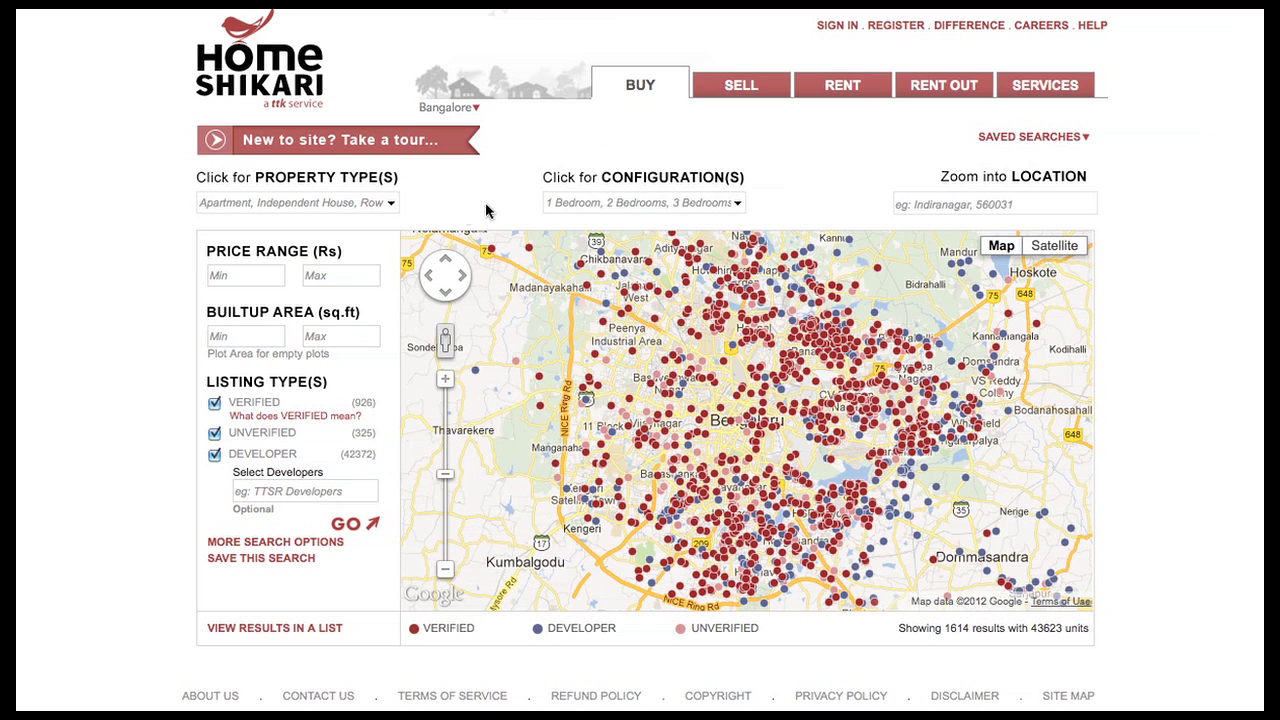
# Step: Limit property types to Apartment only, dropping Independent House, Row House, Villa and Empty Plot
pyautogui.click(390, 205)
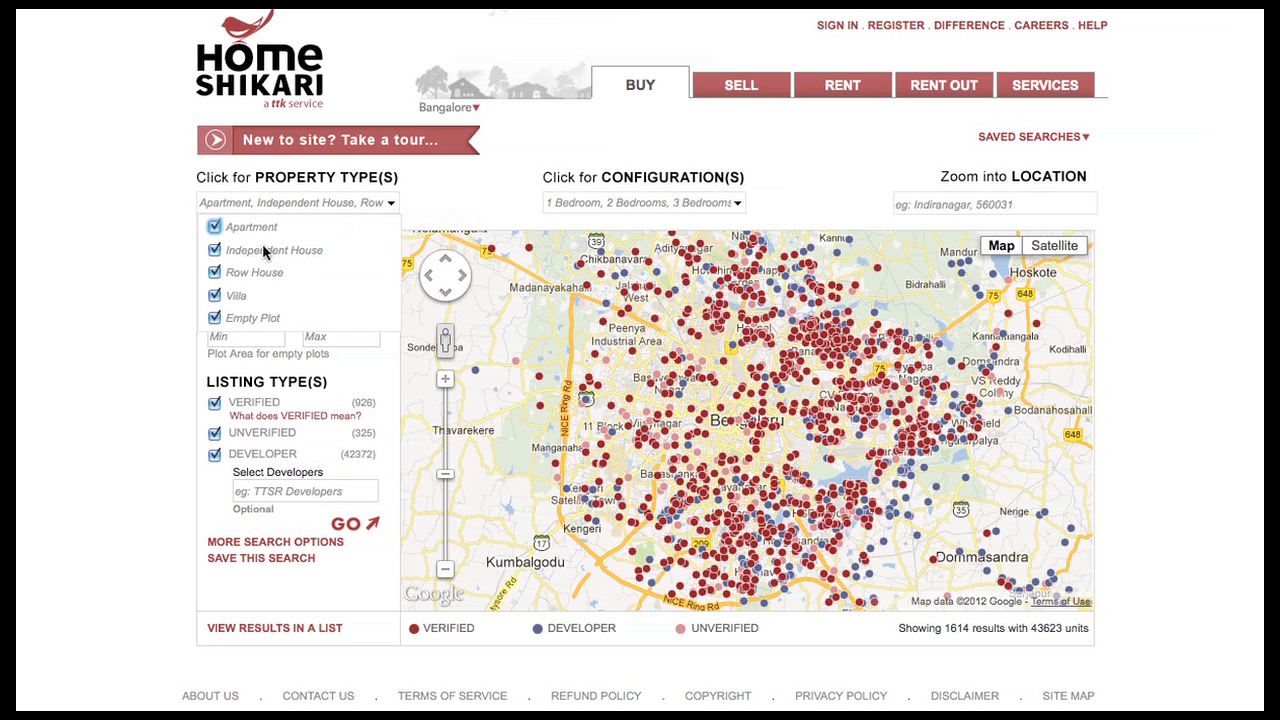
pyautogui.click(215, 251)
pyautogui.click(215, 273)
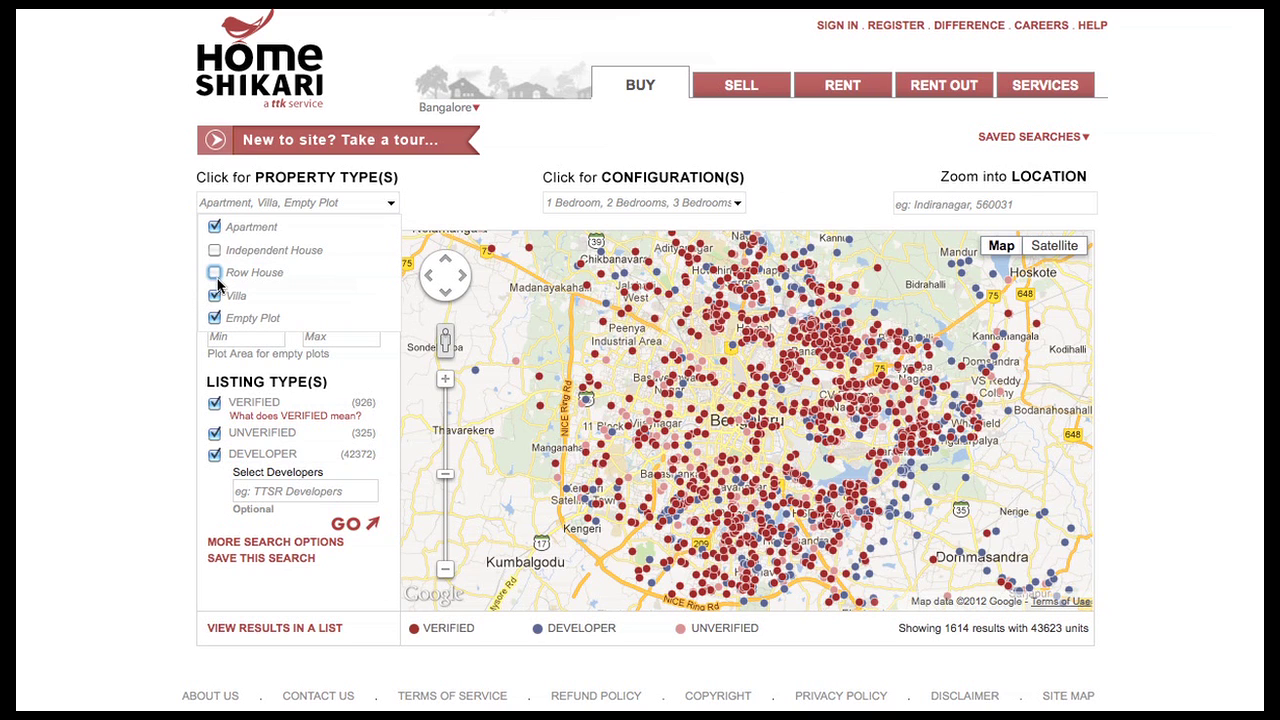
pyautogui.click(215, 296)
pyautogui.click(215, 318)
pyautogui.click(170, 322)
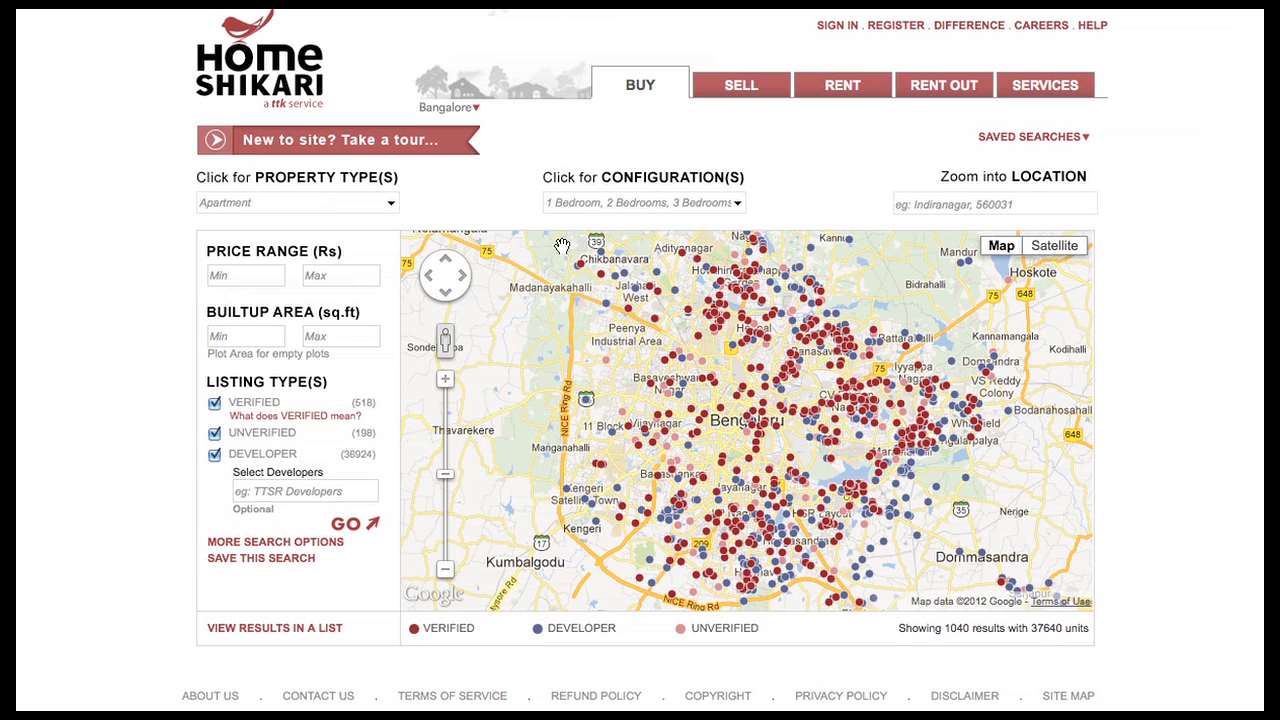
# Step: Limit the bedroom configuration to 3 Bedrooms only and apply the filter
pyautogui.click(739, 204)
pyautogui.click(586, 225)
pyautogui.click(586, 252)
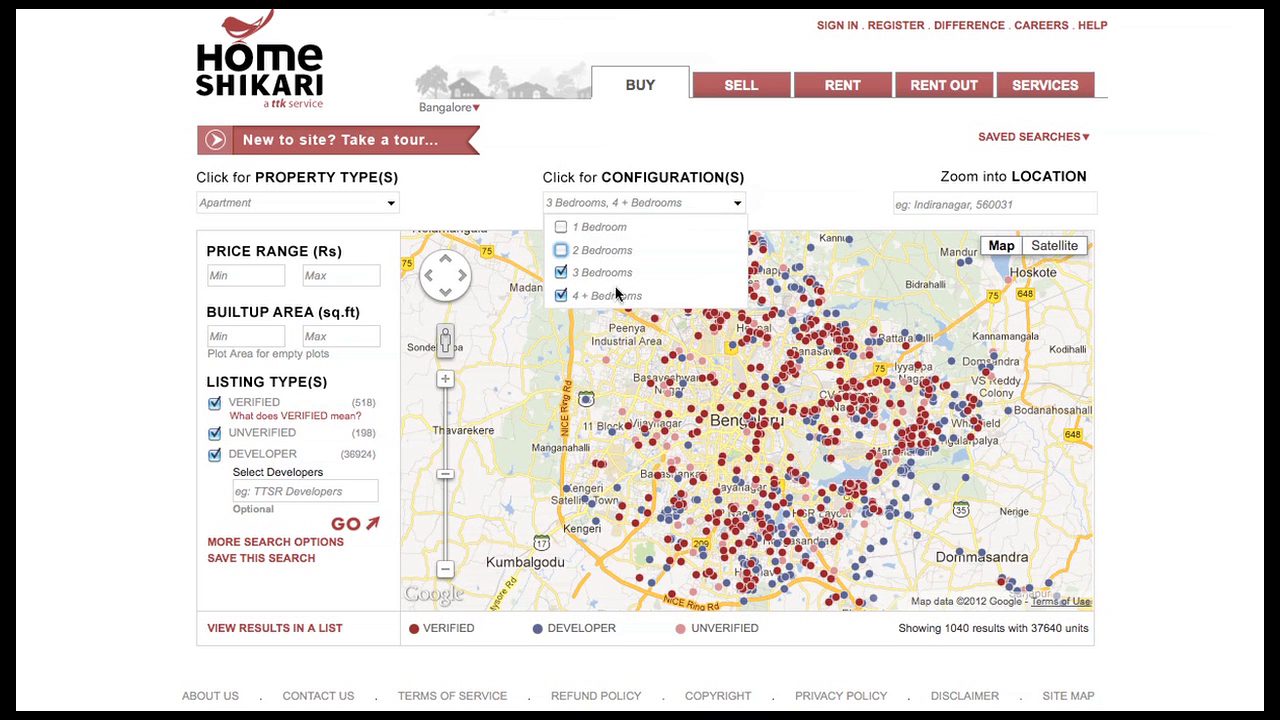
pyautogui.click(618, 296)
pyautogui.click(773, 206)
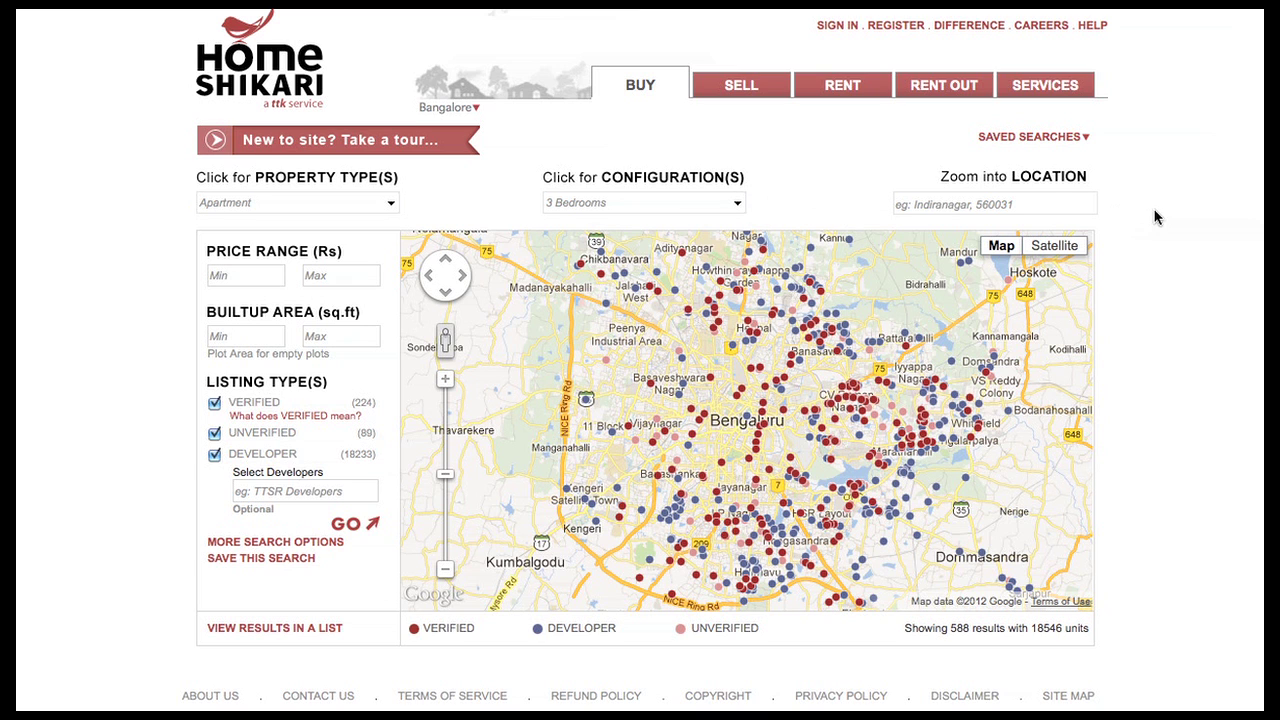
# Step: Zoom the map to the White field location
pyautogui.click(1005, 205)
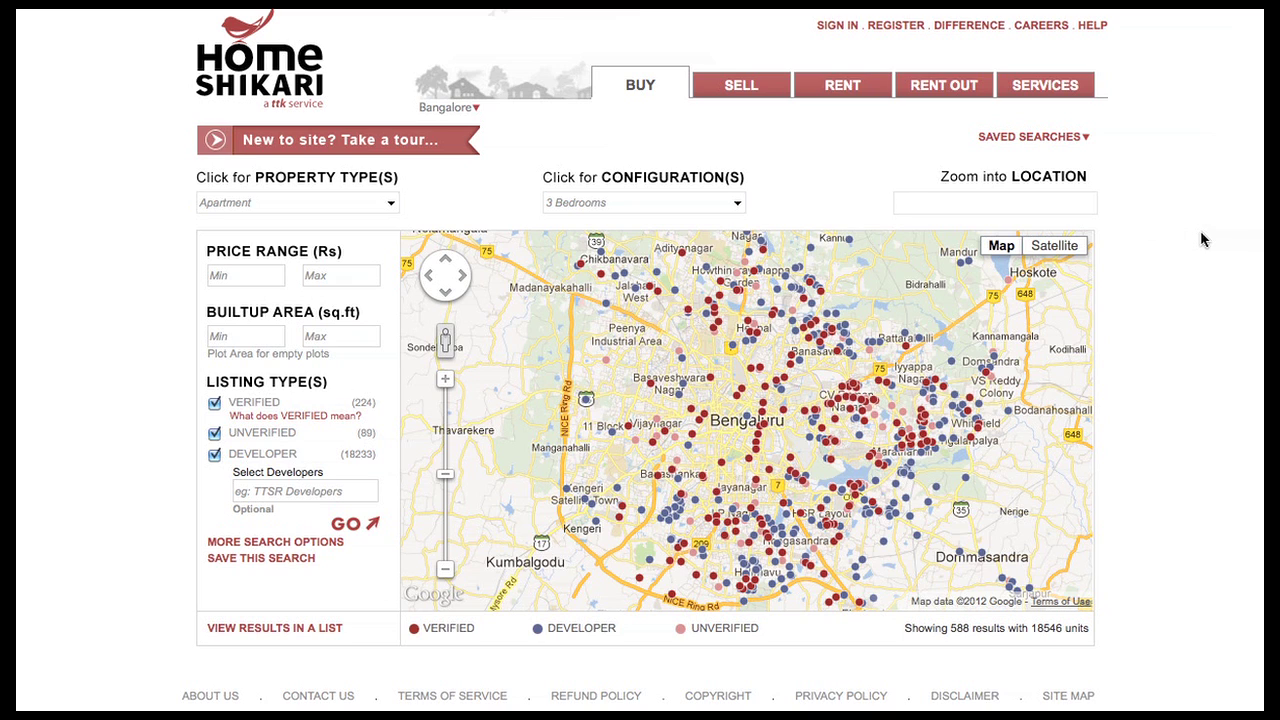
pyautogui.write('white')
pyautogui.press('Return')
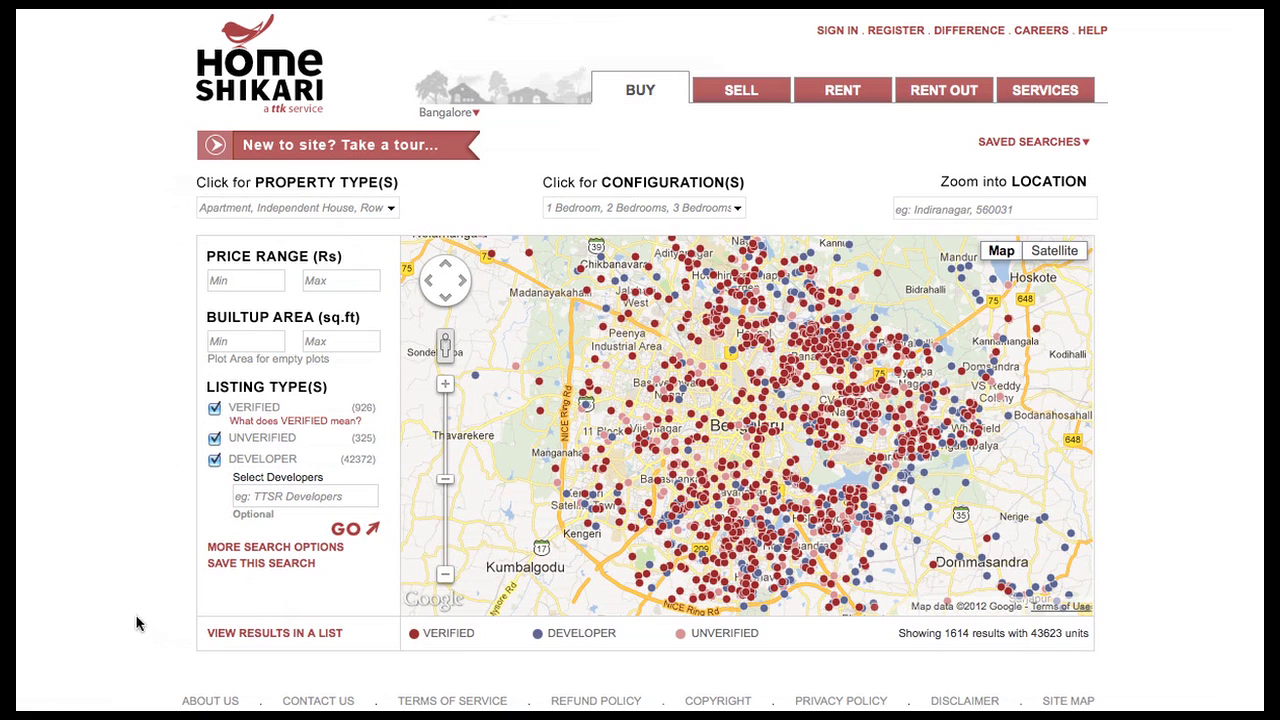
# Step: Keep only verified listings and set the built-up area range to 3000–5500 sq ft
pyautogui.click(214, 438)
pyautogui.click(214, 459)
pyautogui.click(264, 338)
pyautogui.write('3000')
pyautogui.press('Tab')
pyautogui.write('5500')
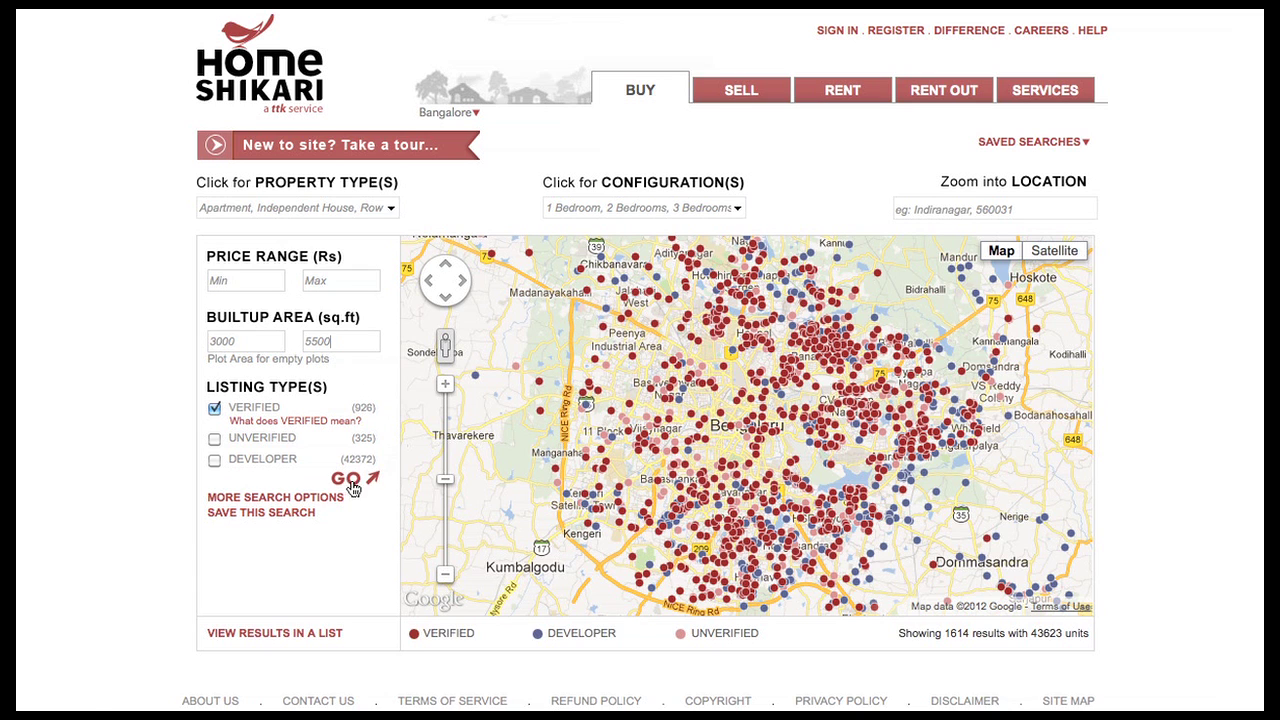
# Step: Run the search, then switch the listing type to developer listings only
pyautogui.click(350, 485)
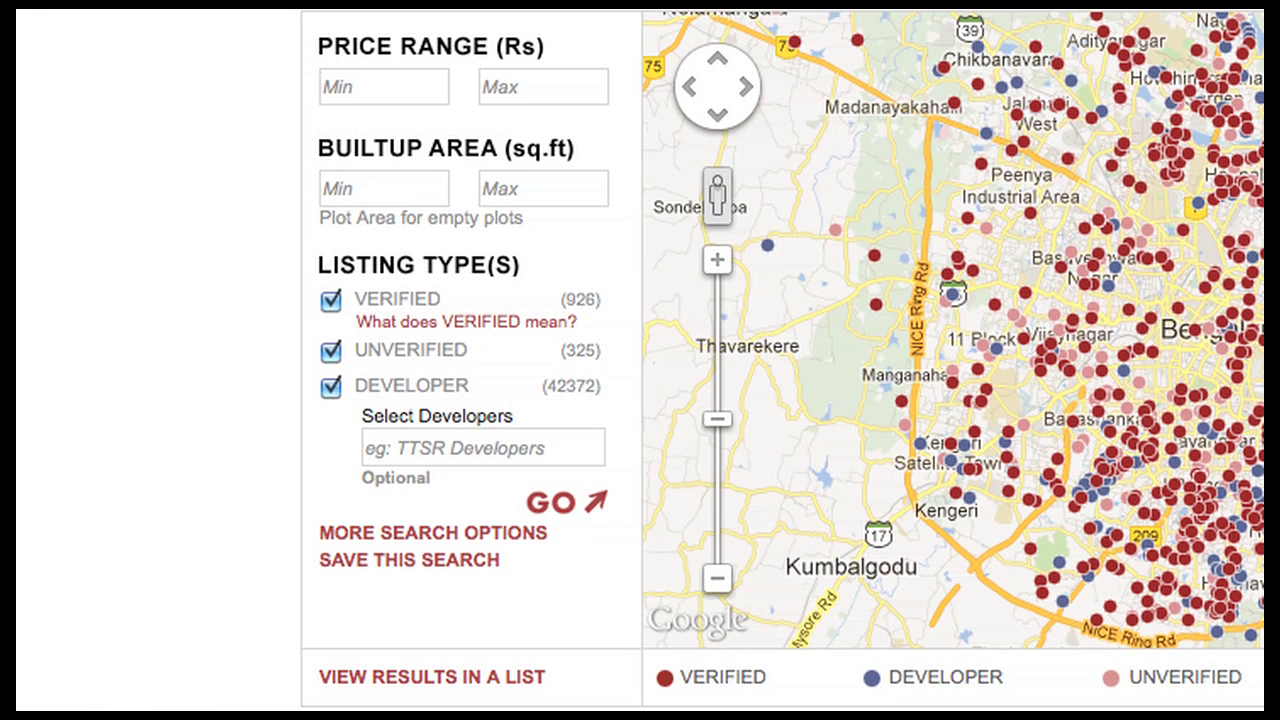
pyautogui.click(483, 447)
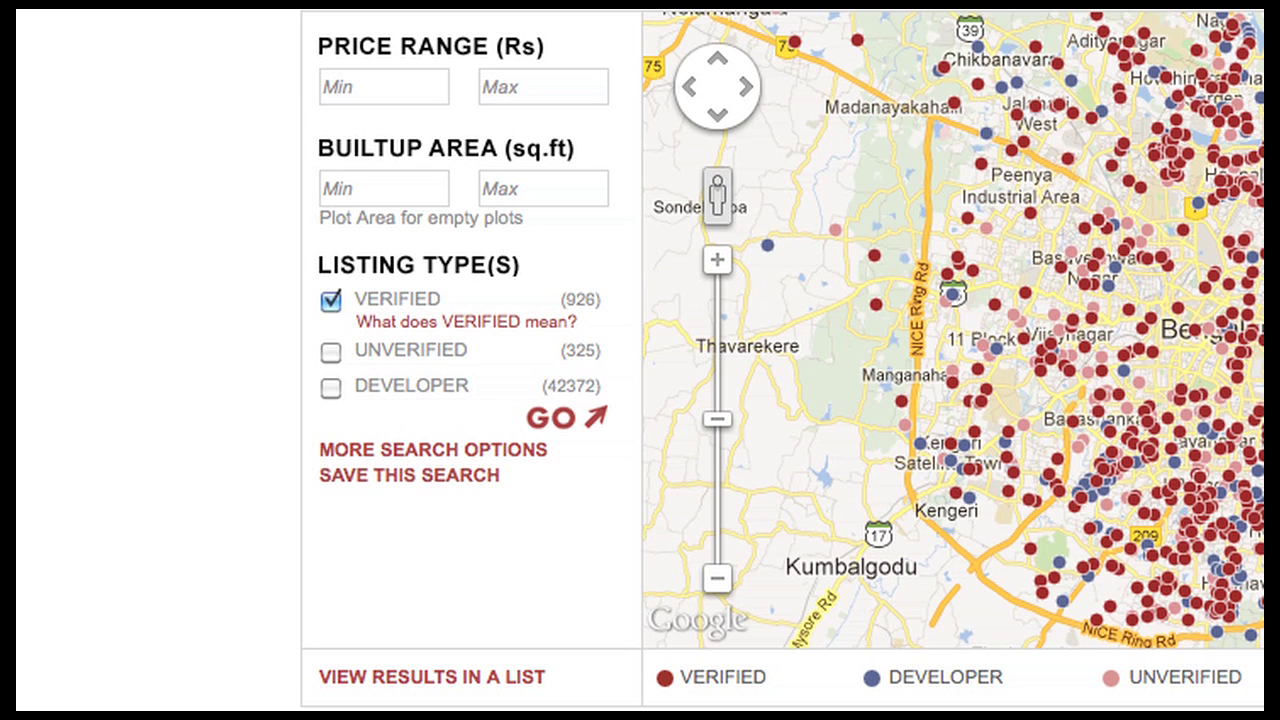
pyautogui.click(462, 340)
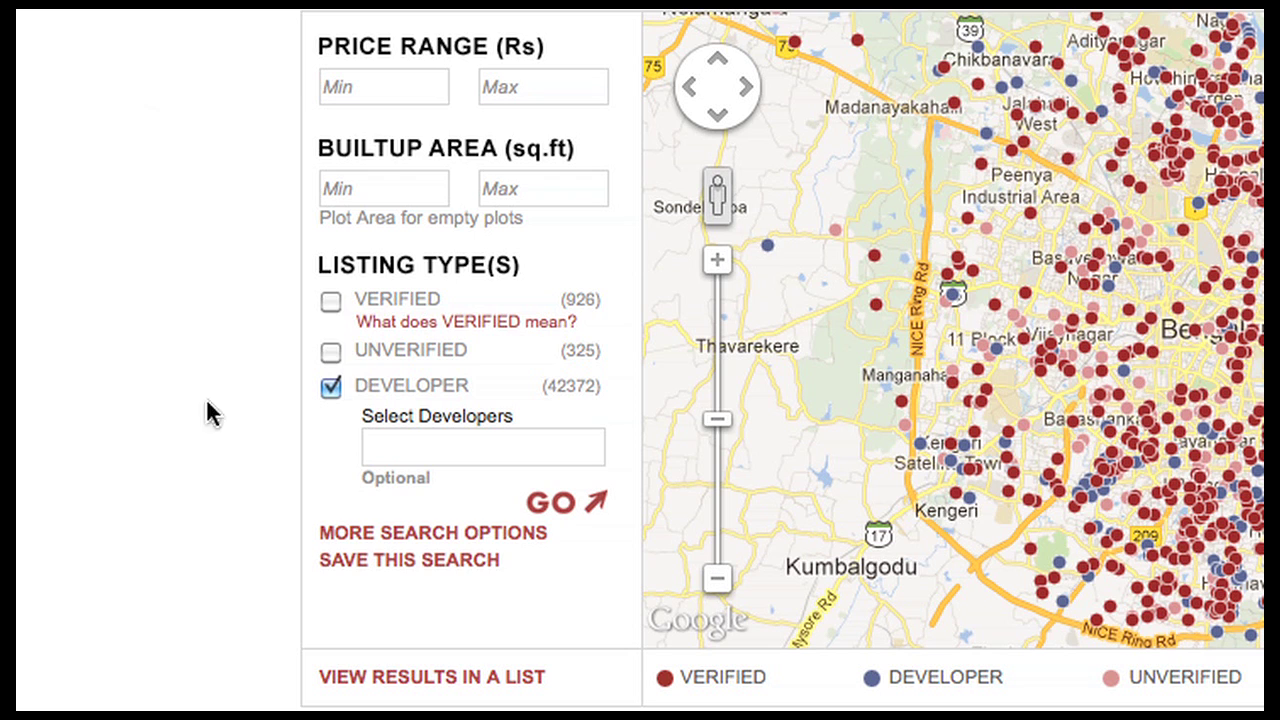
# Step: Choose Prestige Constructions as the developer and search its listings
pyautogui.click(510, 462)
pyautogui.write('pr')
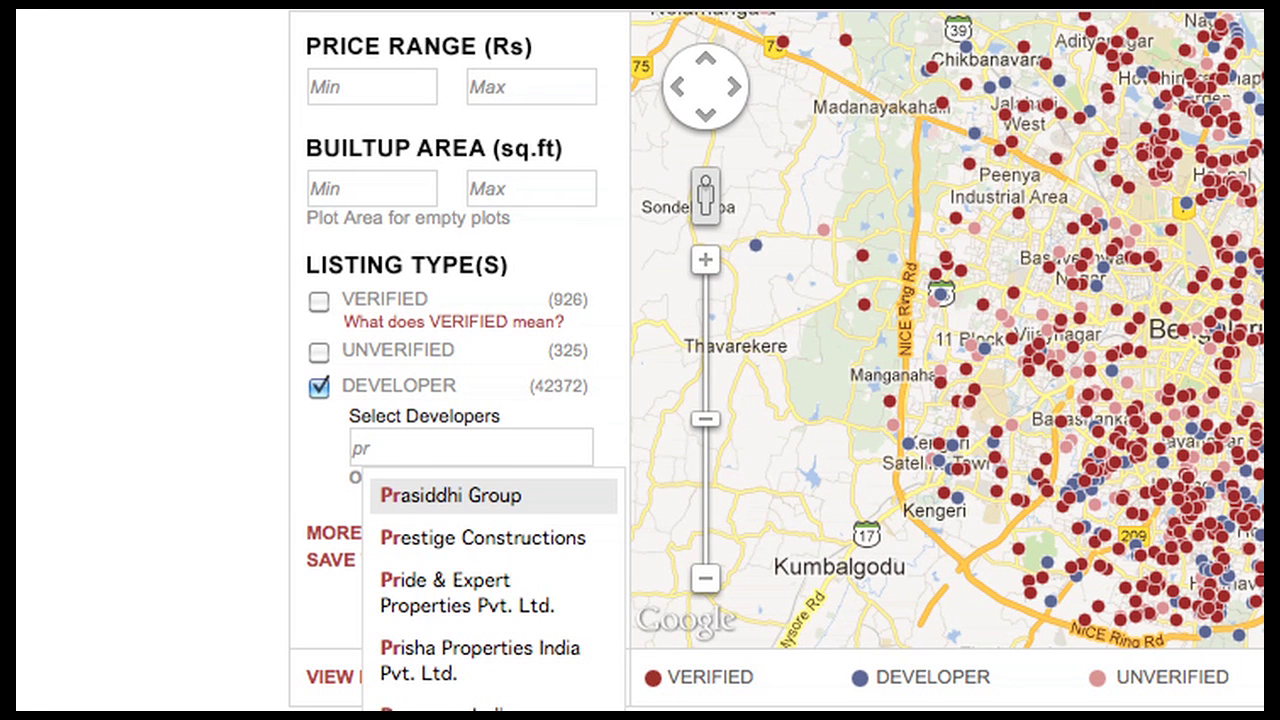
pyautogui.write('e')
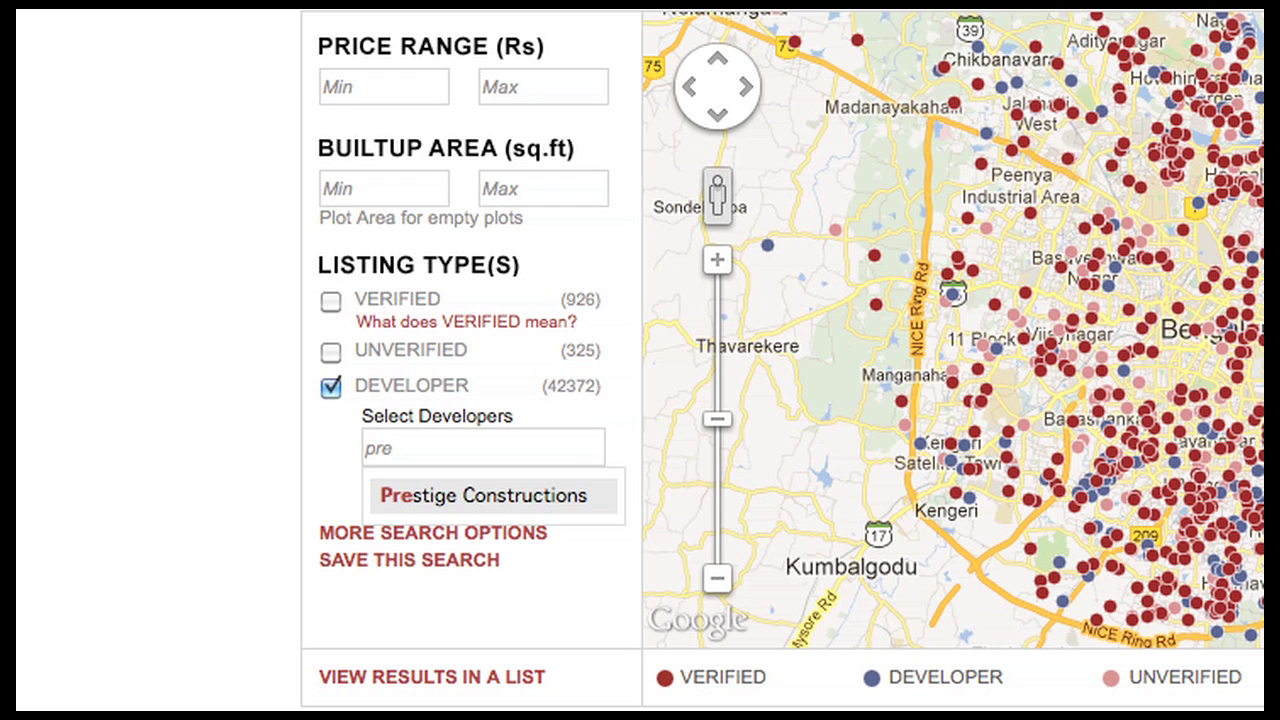
pyautogui.press('Return')
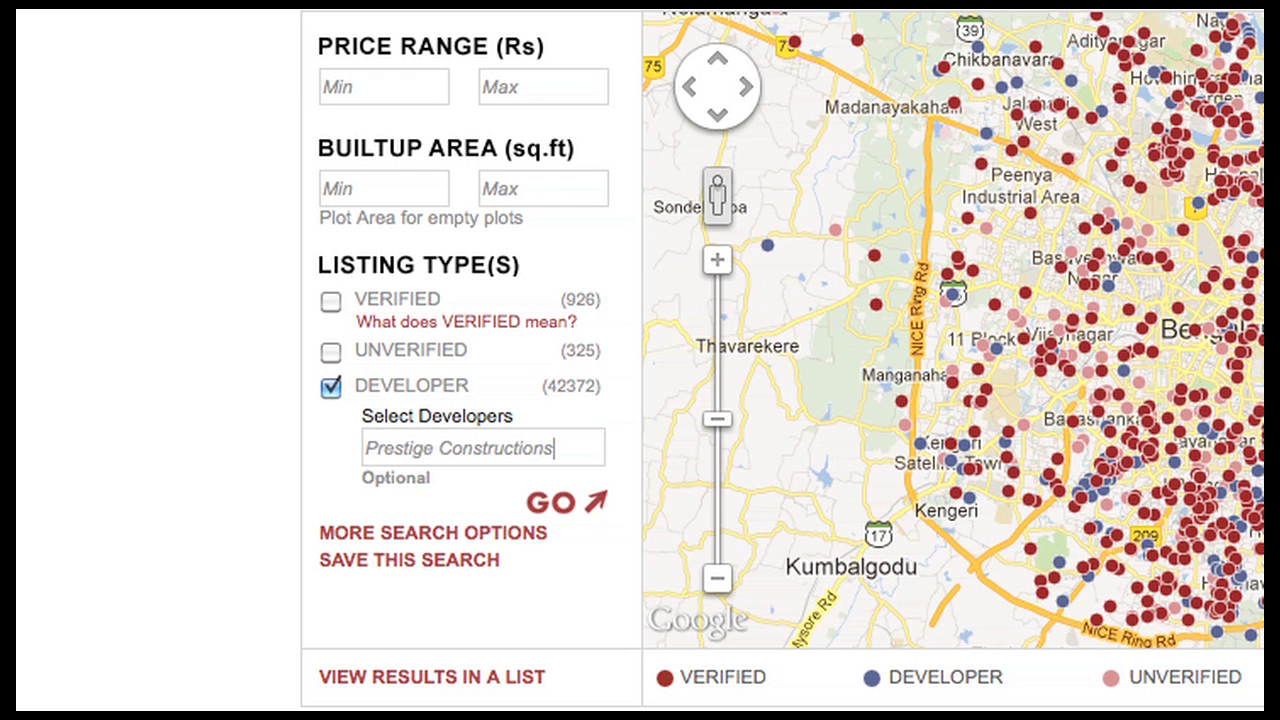
pyautogui.click(570, 506)
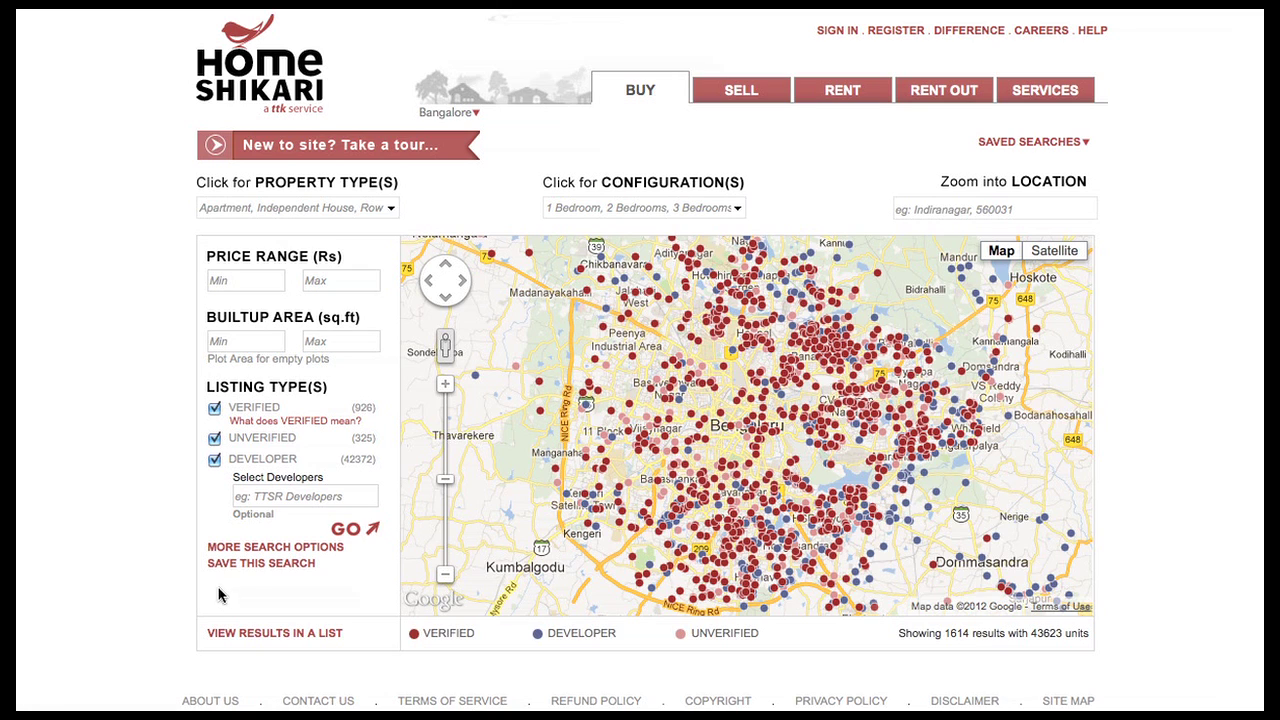
pyautogui.click(274, 563)
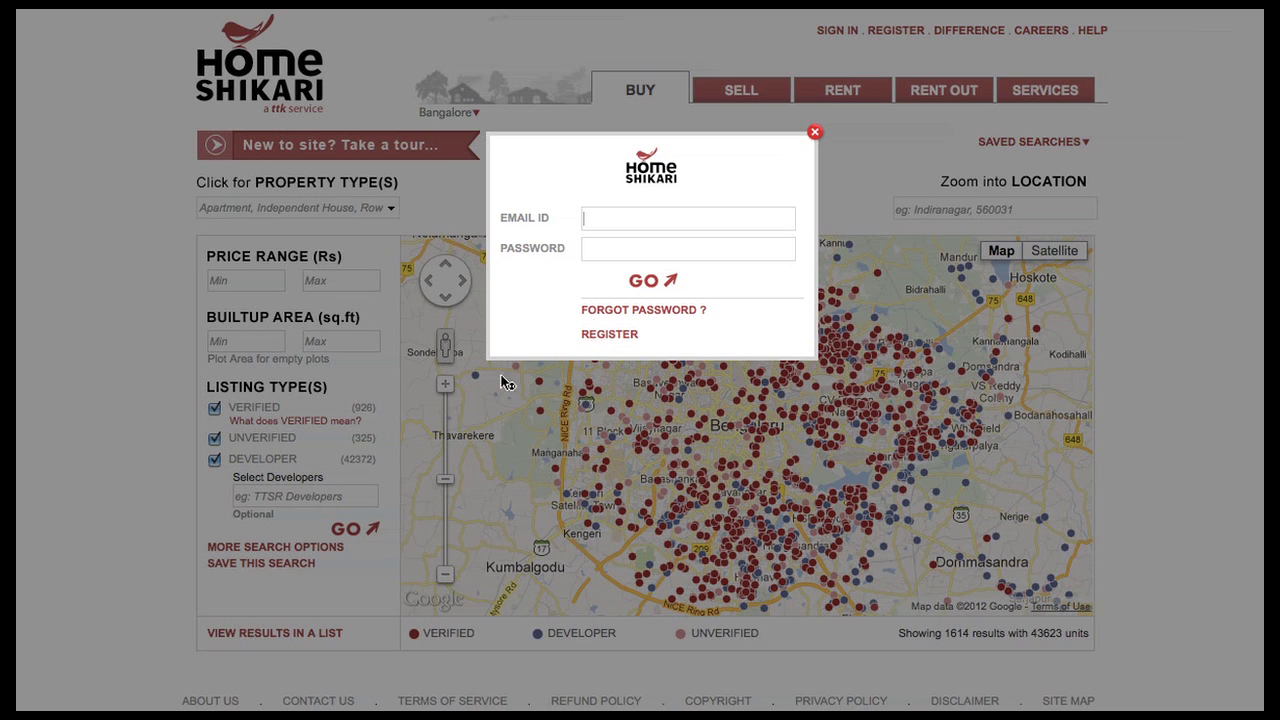
pyautogui.click(816, 135)
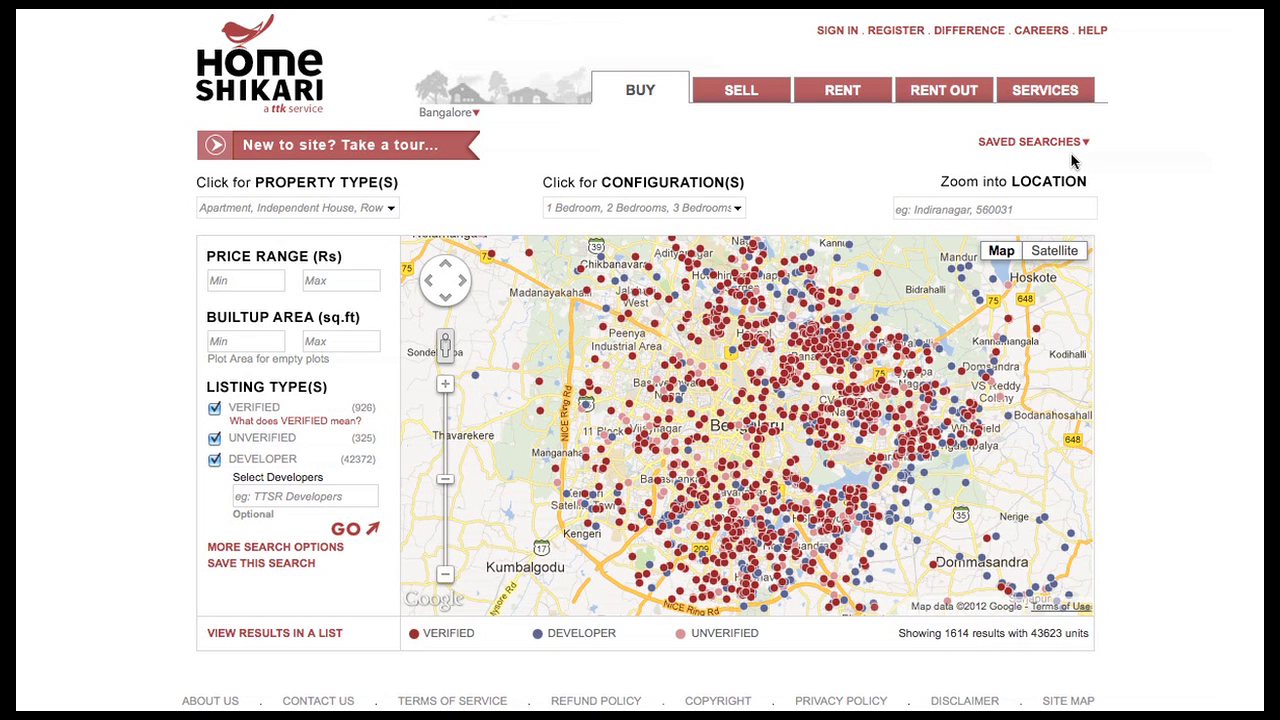
# Step: Limit the search to Apartment property type and 3 Bedrooms configuration only
pyautogui.click(390, 207)
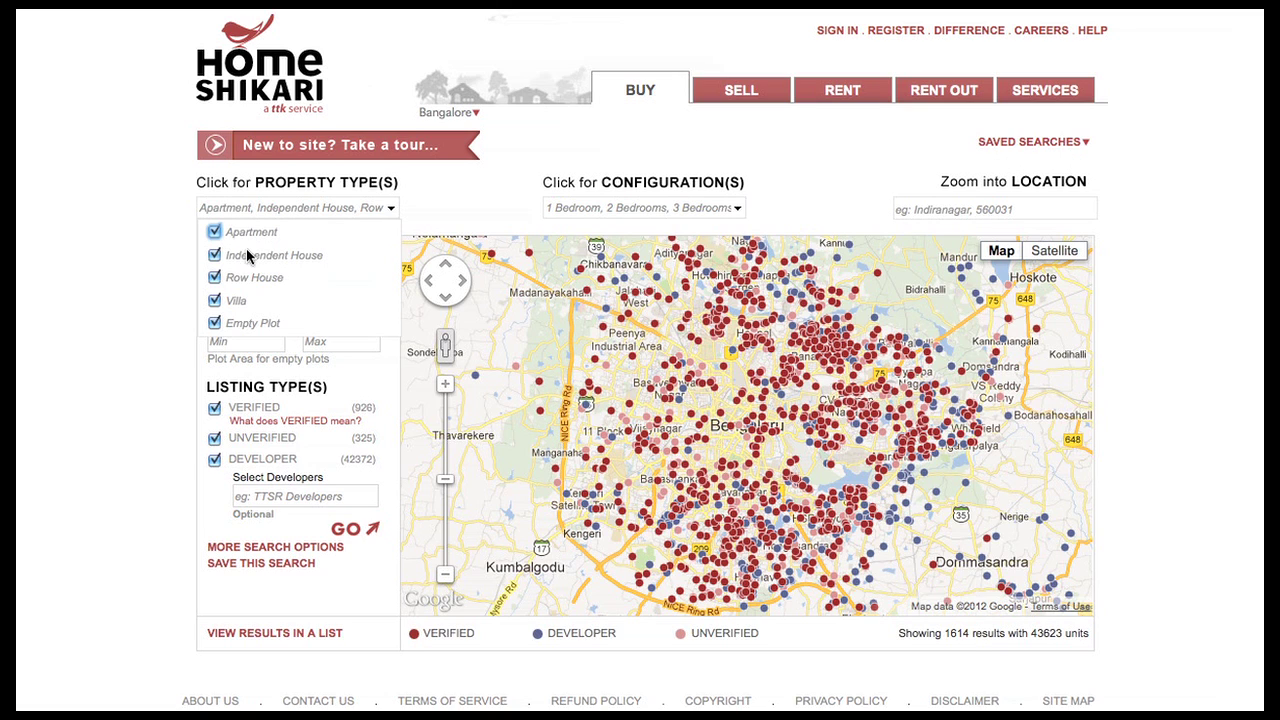
pyautogui.click(233, 255)
pyautogui.click(233, 277)
pyautogui.click(233, 300)
pyautogui.click(235, 323)
pyautogui.click(565, 207)
pyautogui.click(561, 255)
pyautogui.click(561, 232)
pyautogui.click(561, 300)
# Step: Set price to 3000000–8000000 Rs, exclude unverified listings, locate White field, and search
pyautogui.click(266, 280)
pyautogui.write('3000000')
pyautogui.press('Tab')
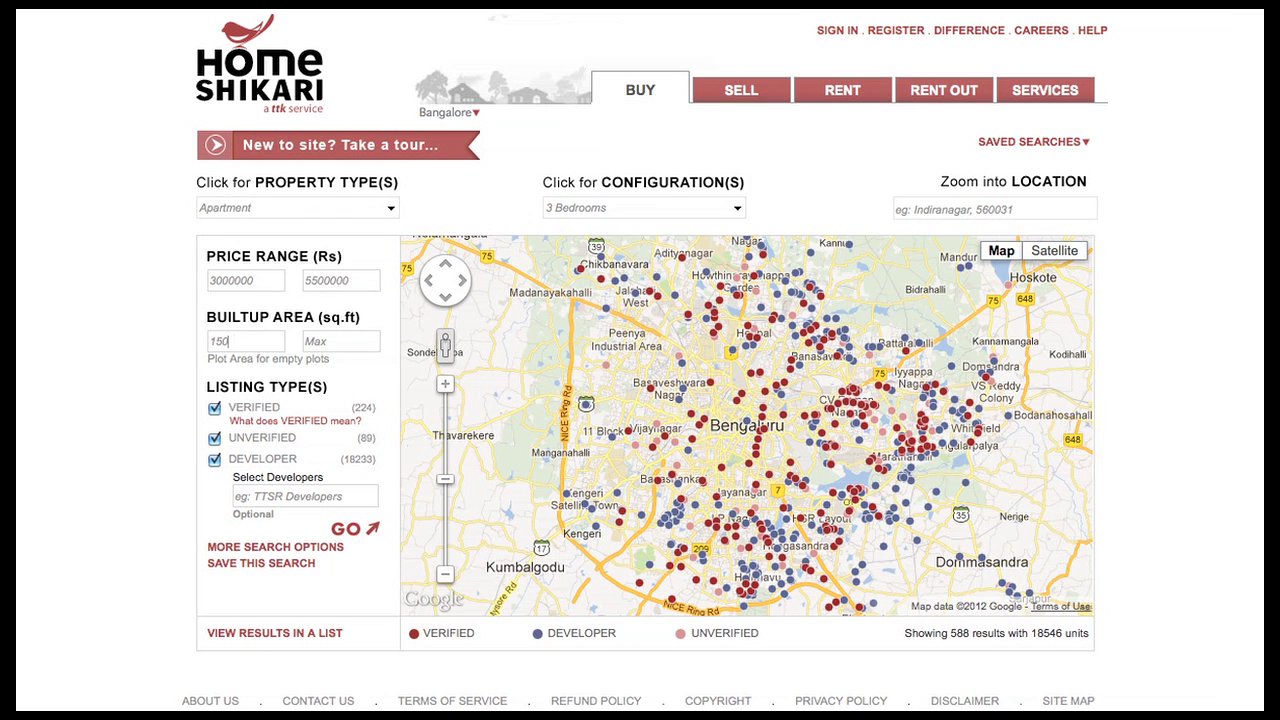
pyautogui.click(214, 437)
pyautogui.click(988, 208)
pyautogui.write('White field')
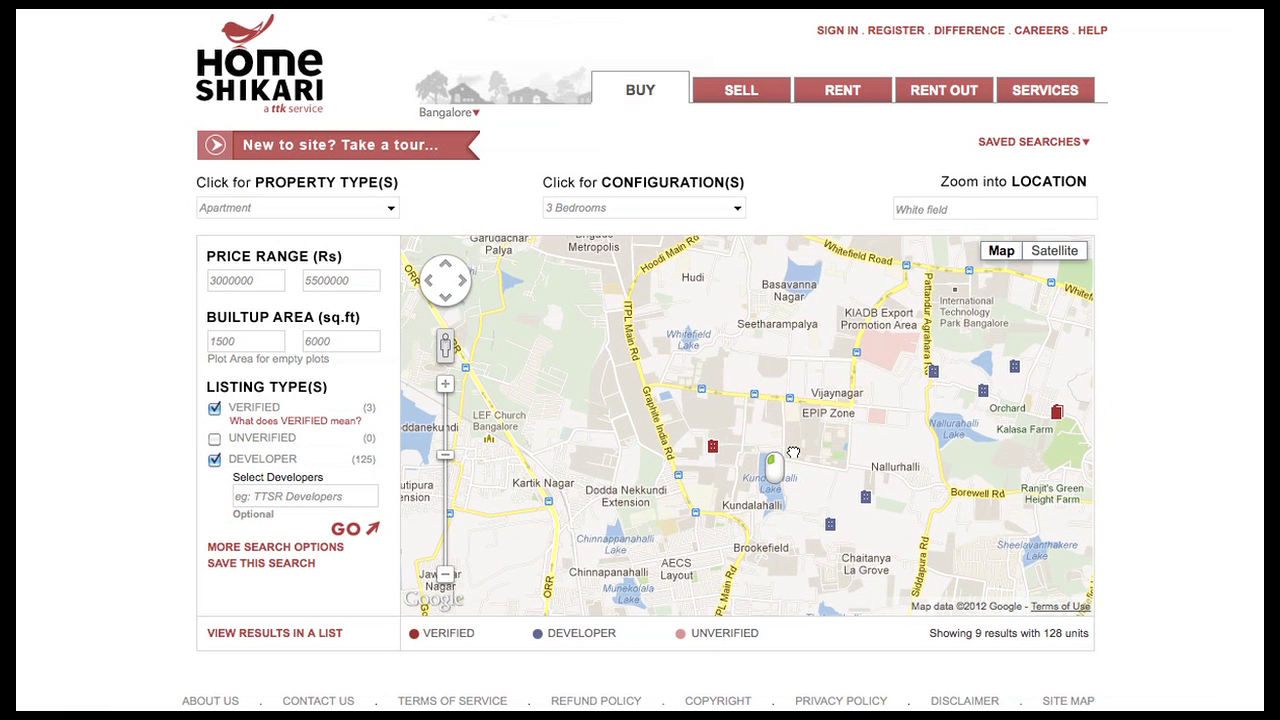
pyautogui.moveTo(357, 281); pyautogui.dragTo(203, 290)
pyautogui.write('8000000')
pyautogui.click(347, 531)
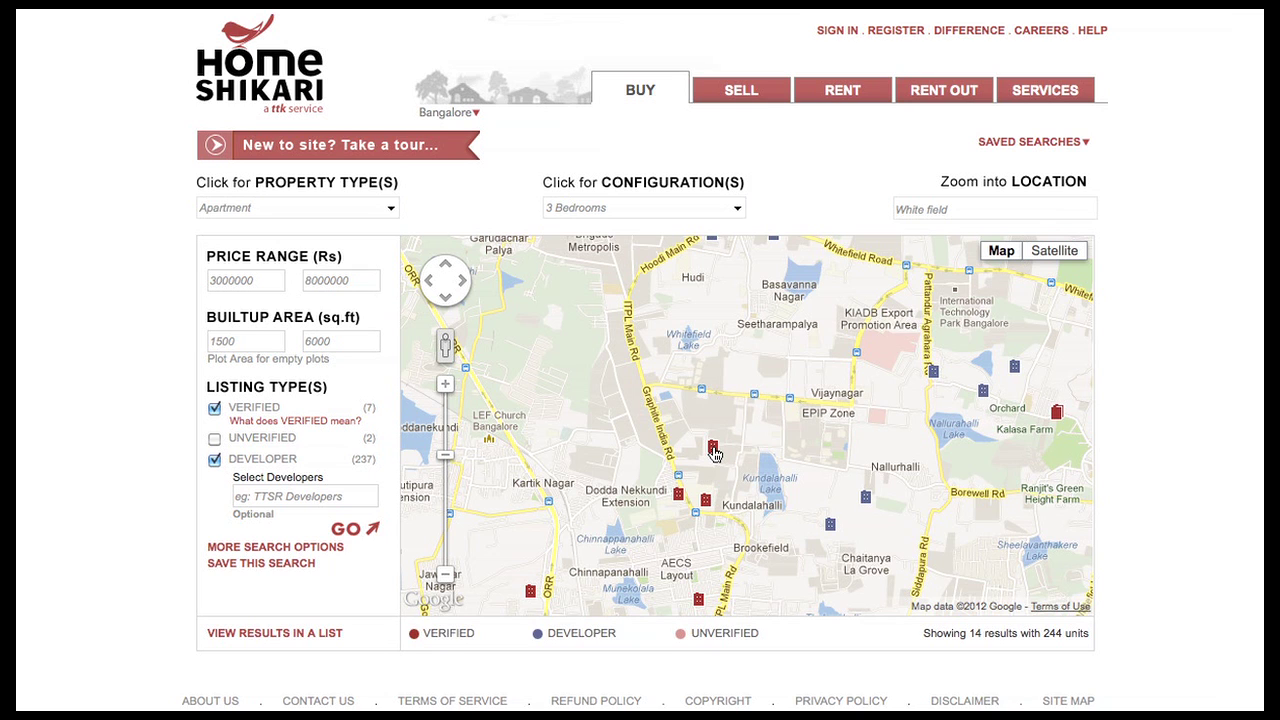
# Step: Open the Rs. 55 L, 1,630 sq ft apartment marker and page through its photos, then close the gallery
pyautogui.click(713, 449)
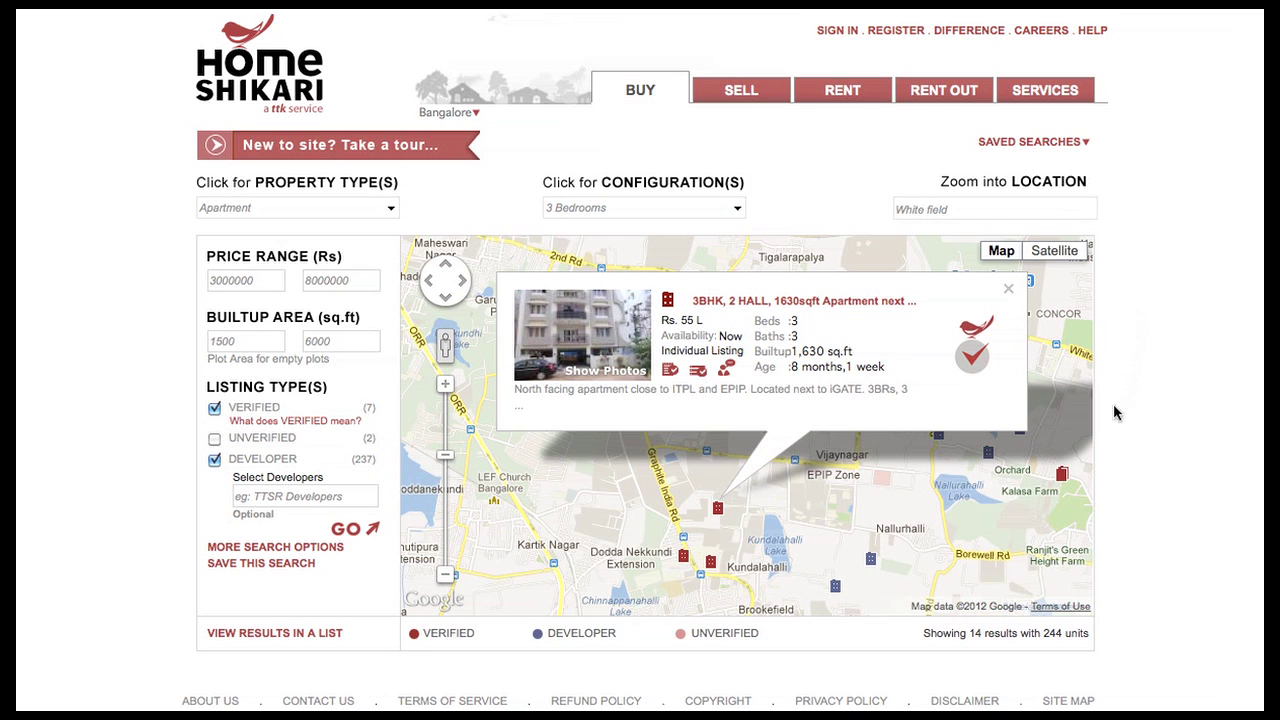
pyautogui.click(601, 372)
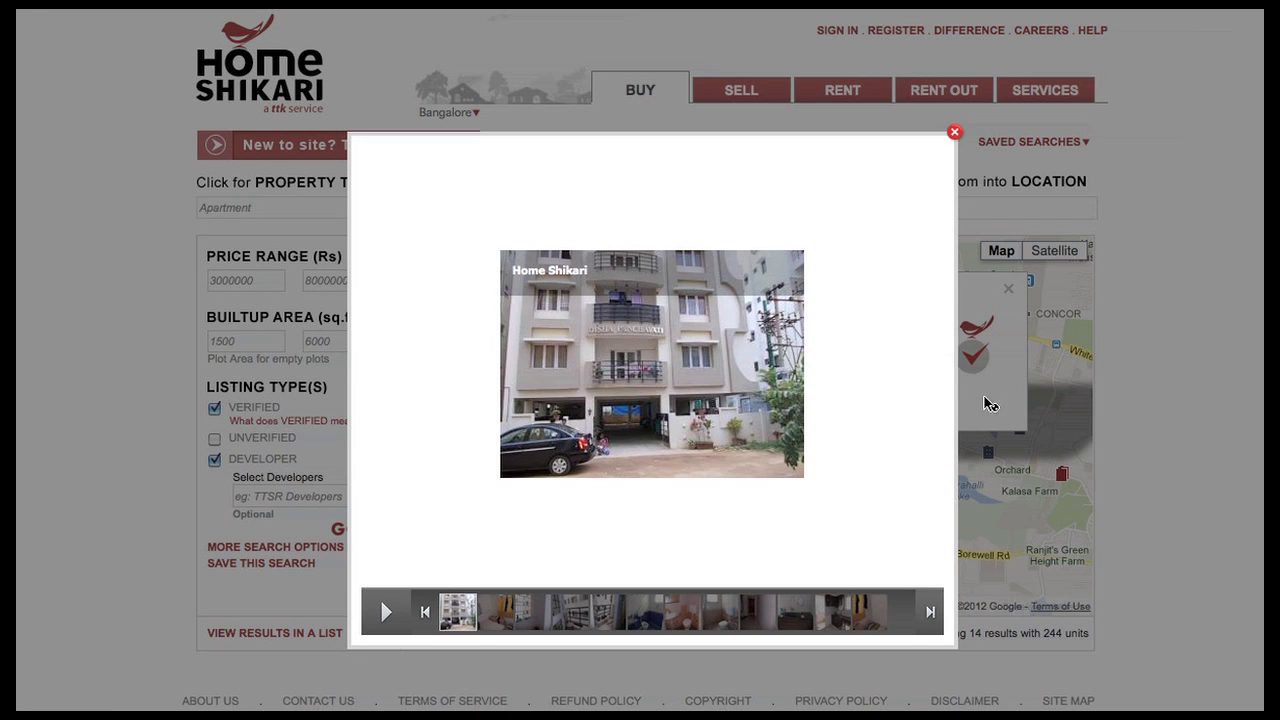
pyautogui.click(778, 366)
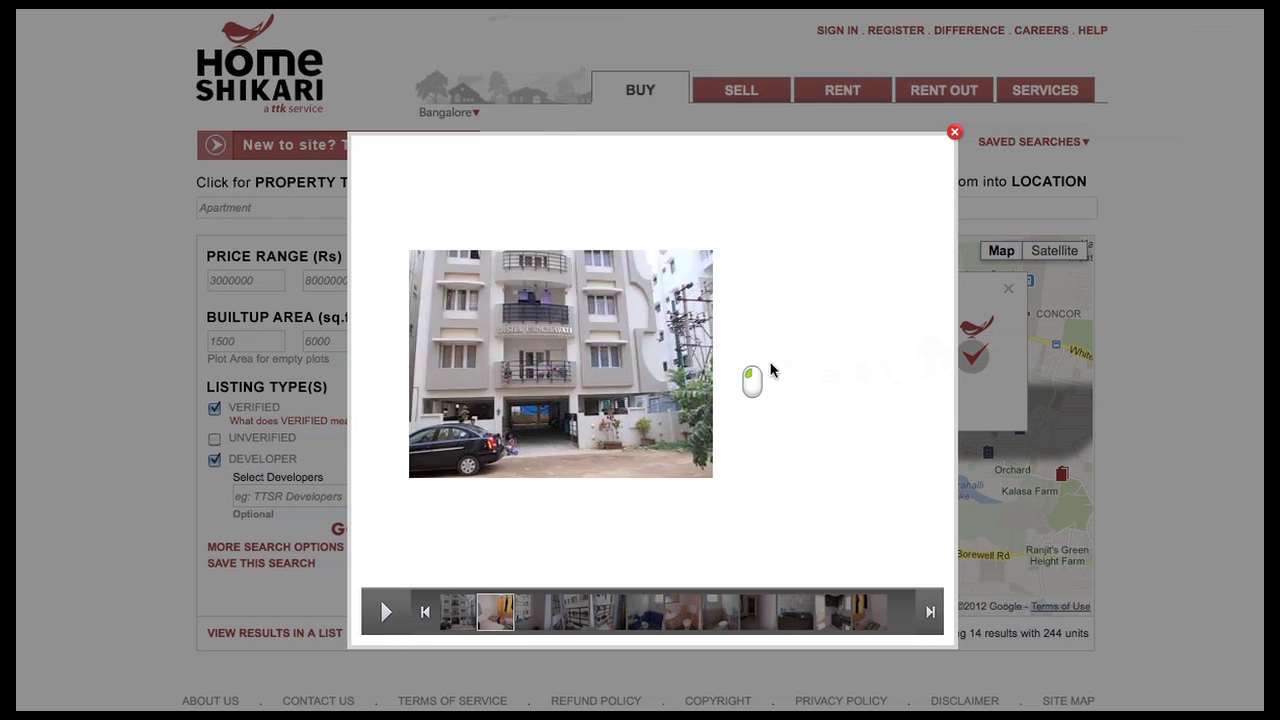
pyautogui.click(779, 366)
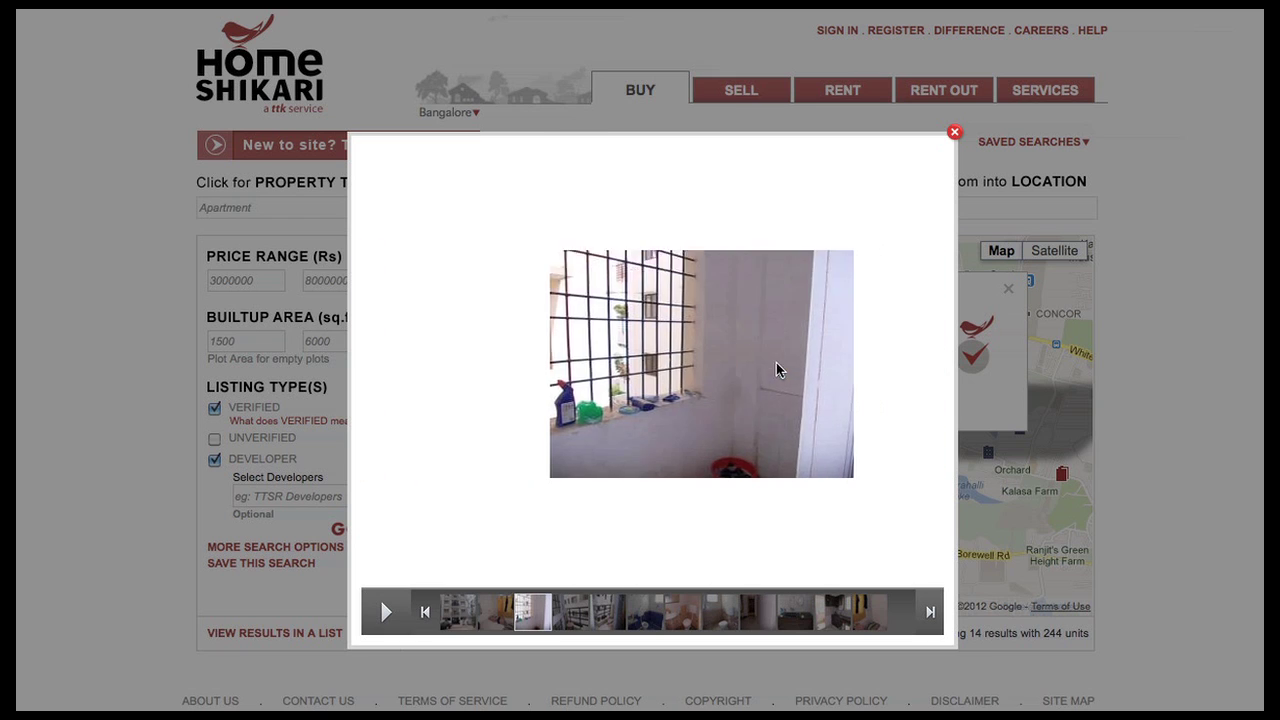
pyautogui.click(779, 367)
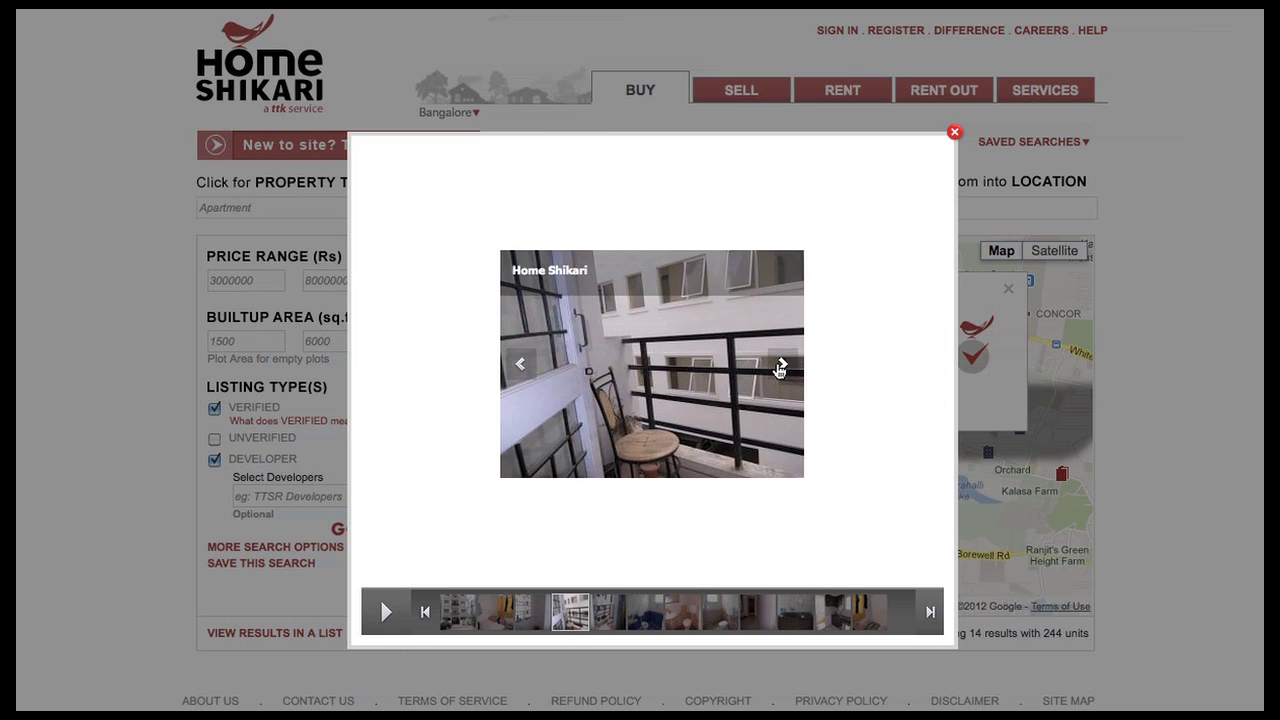
pyautogui.click(779, 367)
pyautogui.click(779, 367)
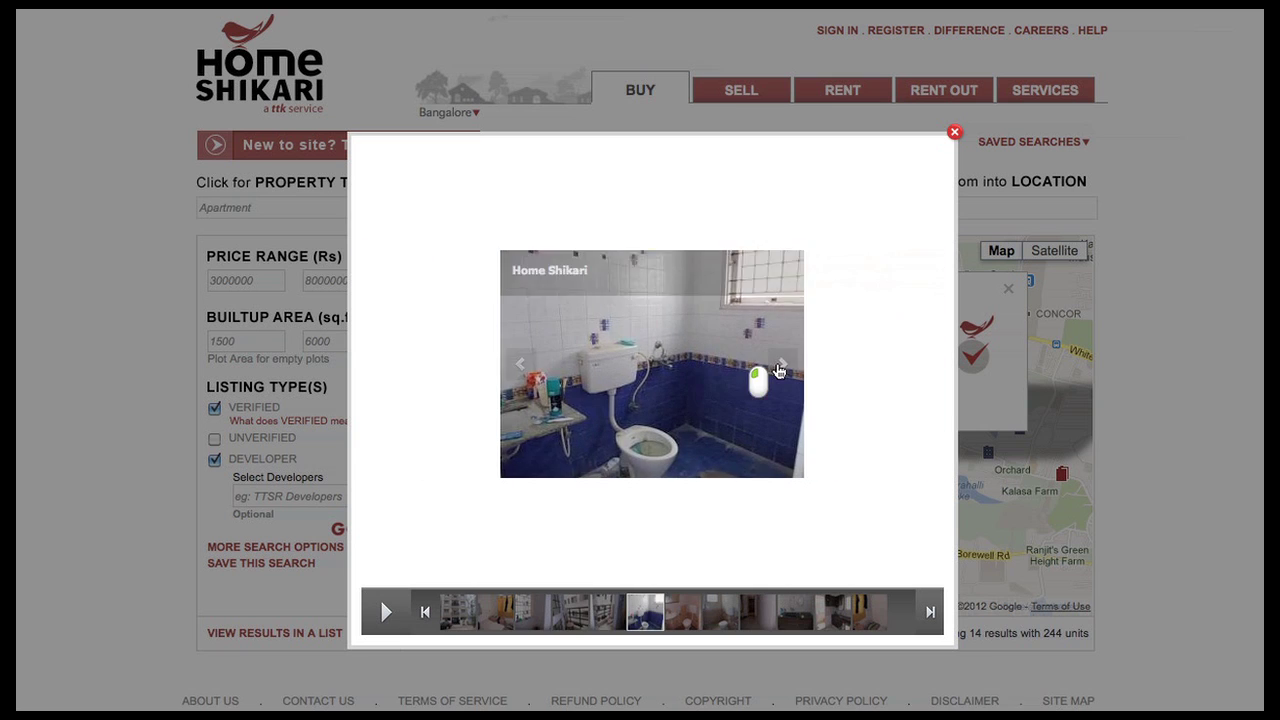
pyautogui.click(779, 367)
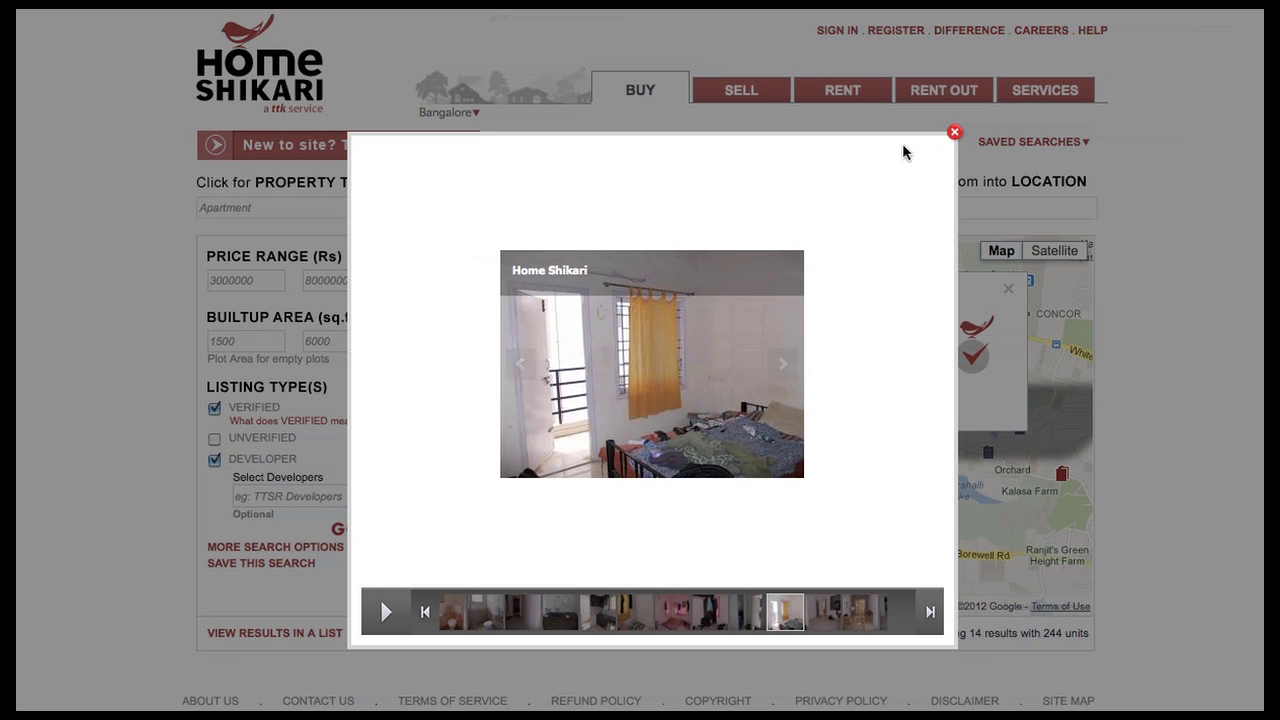
pyautogui.click(955, 135)
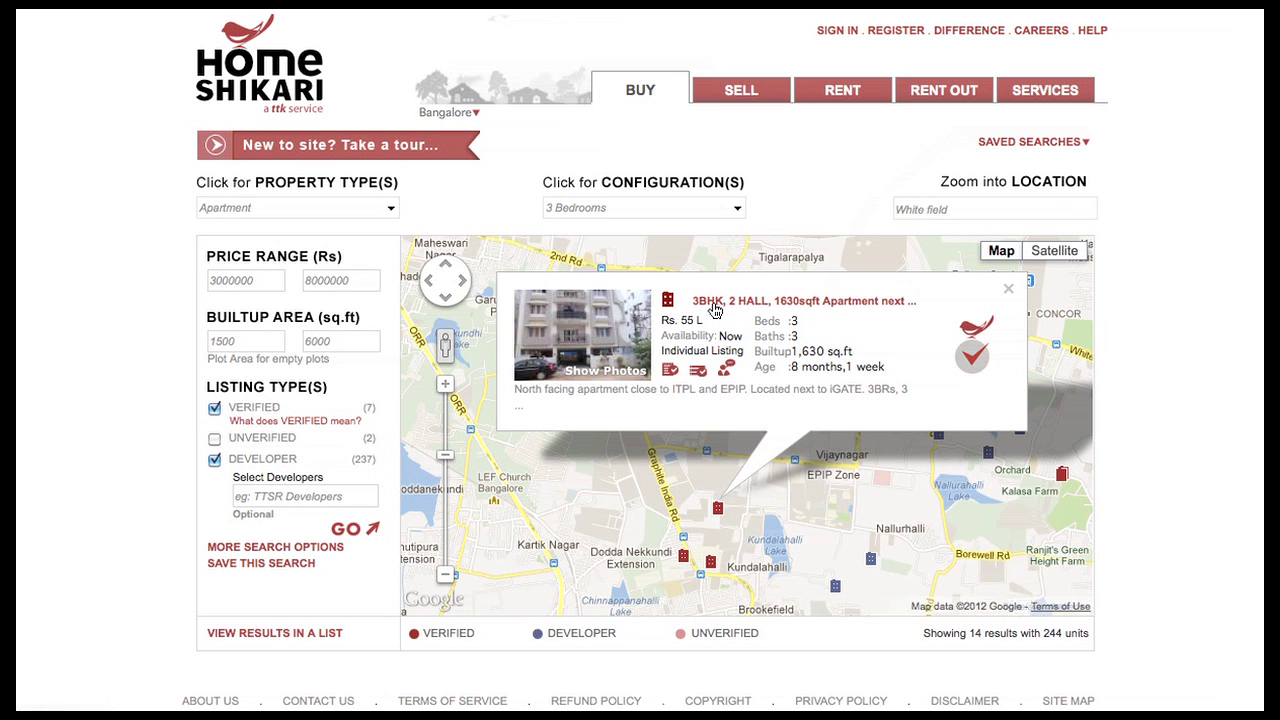
# Step: Open the apartment's details page, then list the results beside a small map and pan it slightly
pyautogui.click(845, 303)
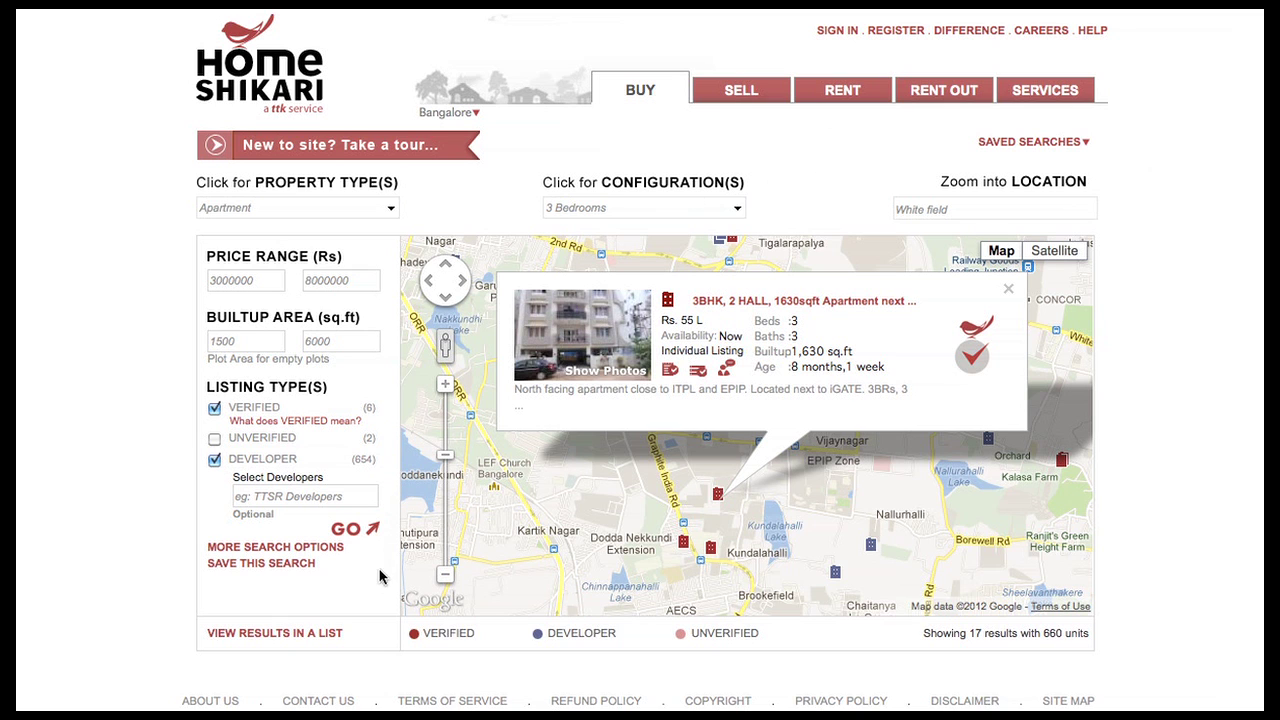
pyautogui.click(308, 645)
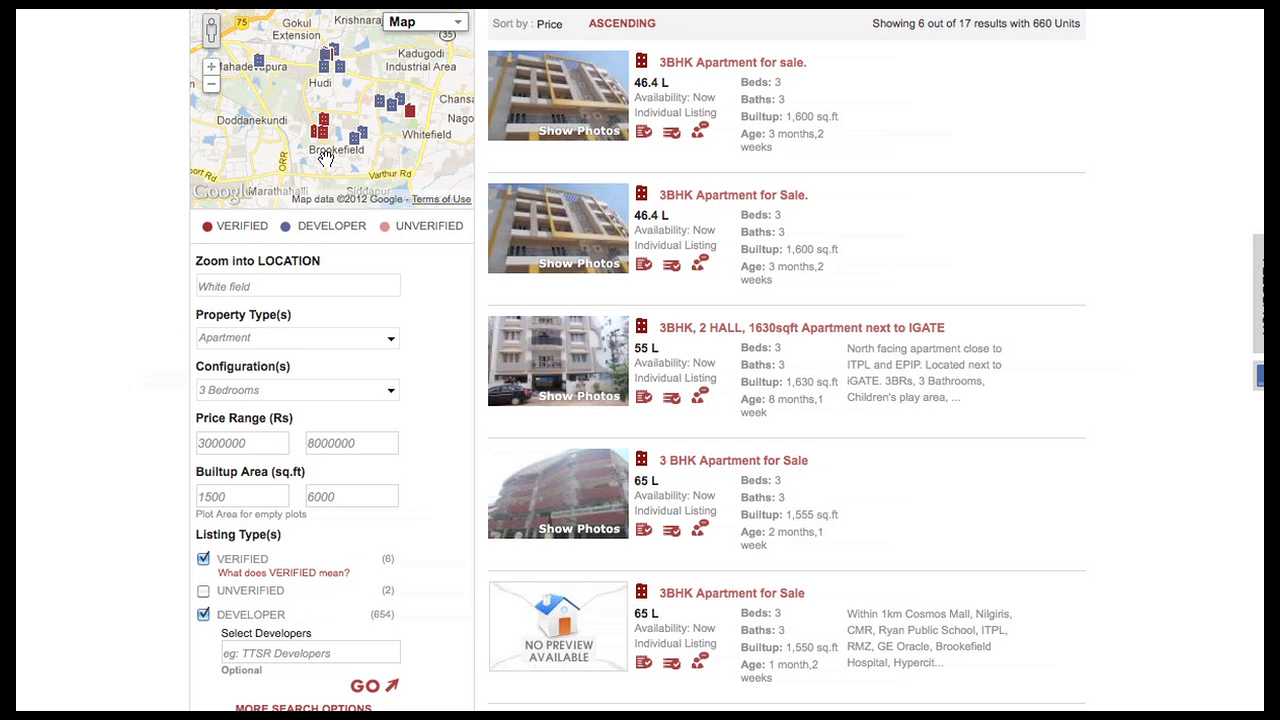
pyautogui.moveTo(398, 146); pyautogui.dragTo(358, 172)
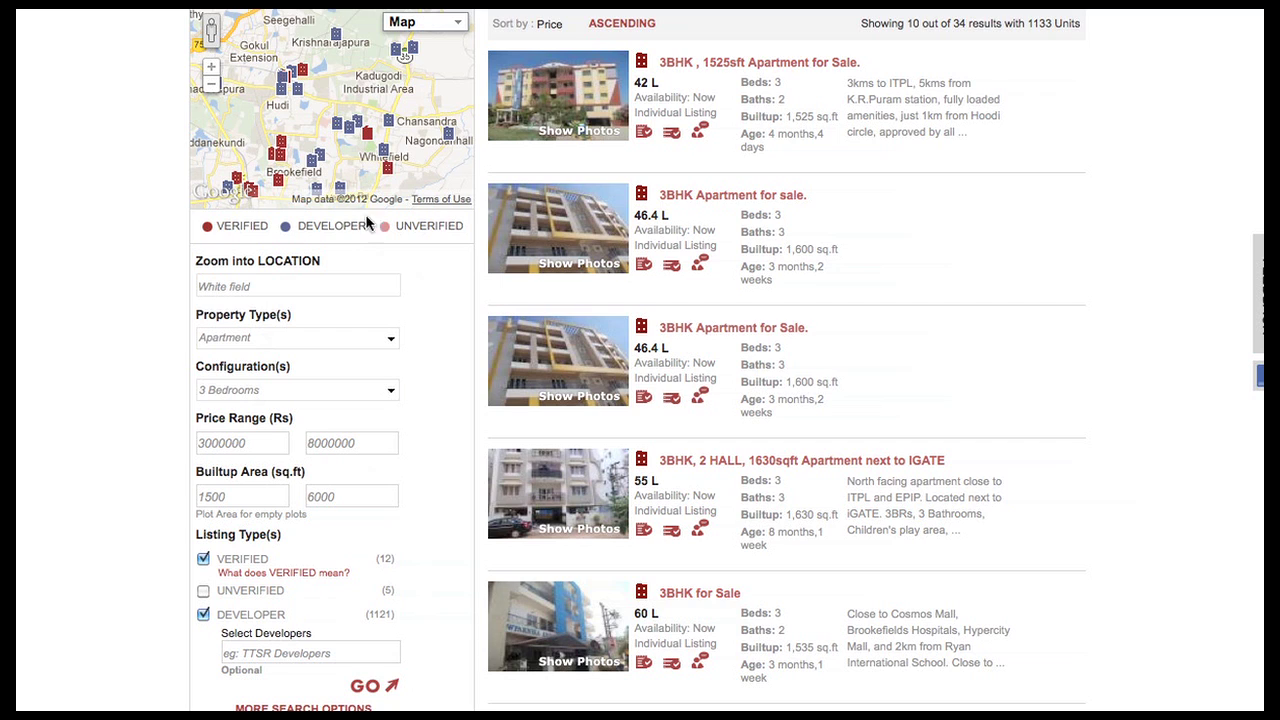
# Step: Lower the maximum price from 8000000 to 6000000 Rs and rerun the search
pyautogui.click(315, 443)
pyautogui.press('BackSpace')
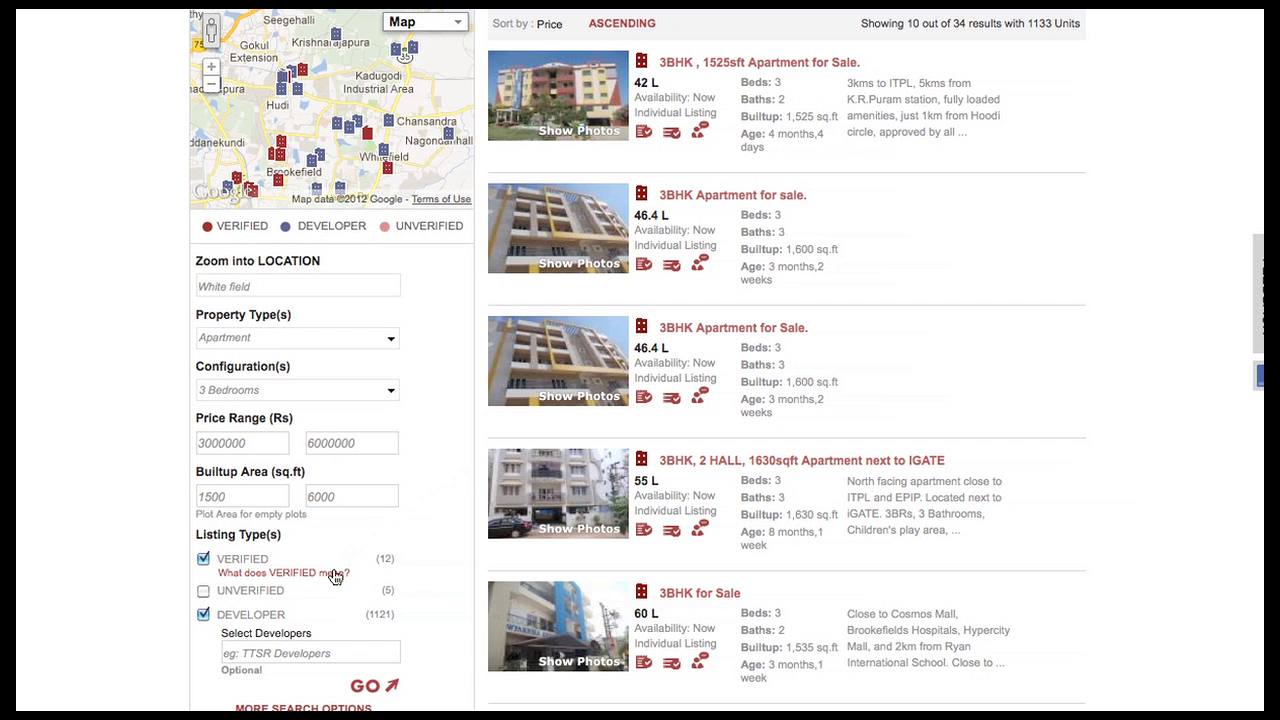
pyautogui.click(368, 686)
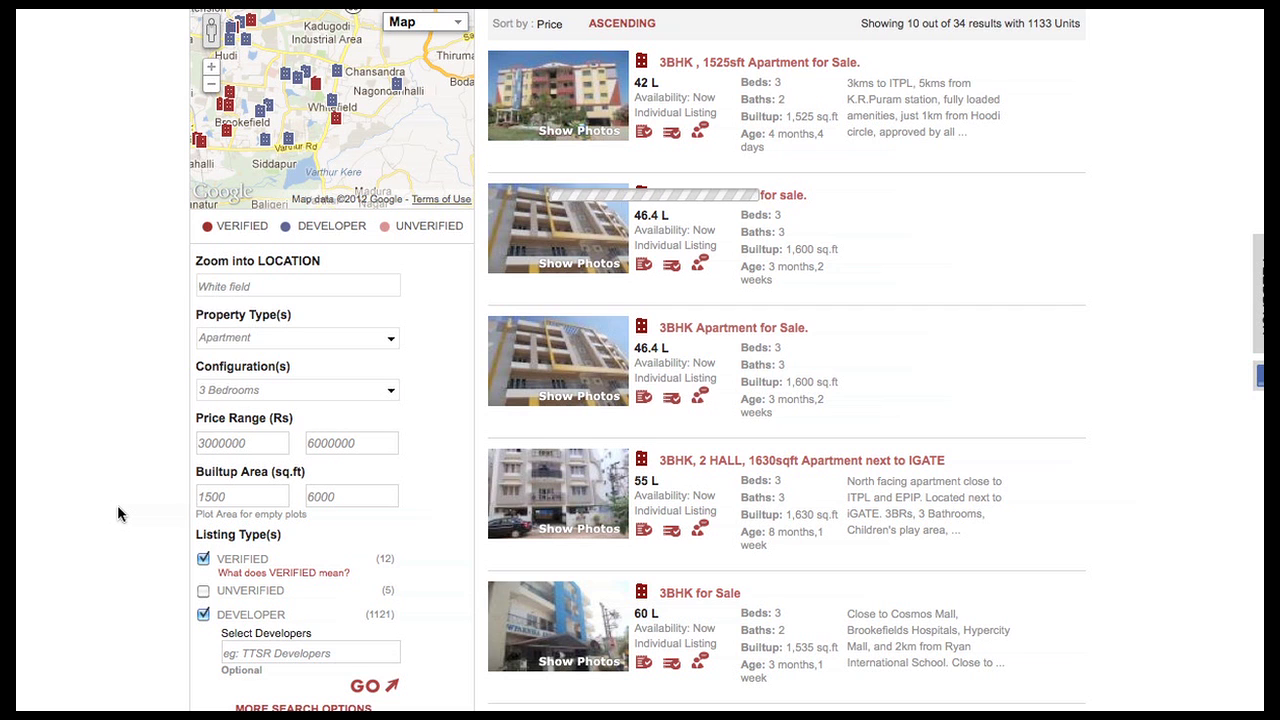
# Step: Browse the photos of the 60 L, 1,535 sq ft 3BHK for Sale listing, then close the viewer
pyautogui.scroll(-2, 143, 438)
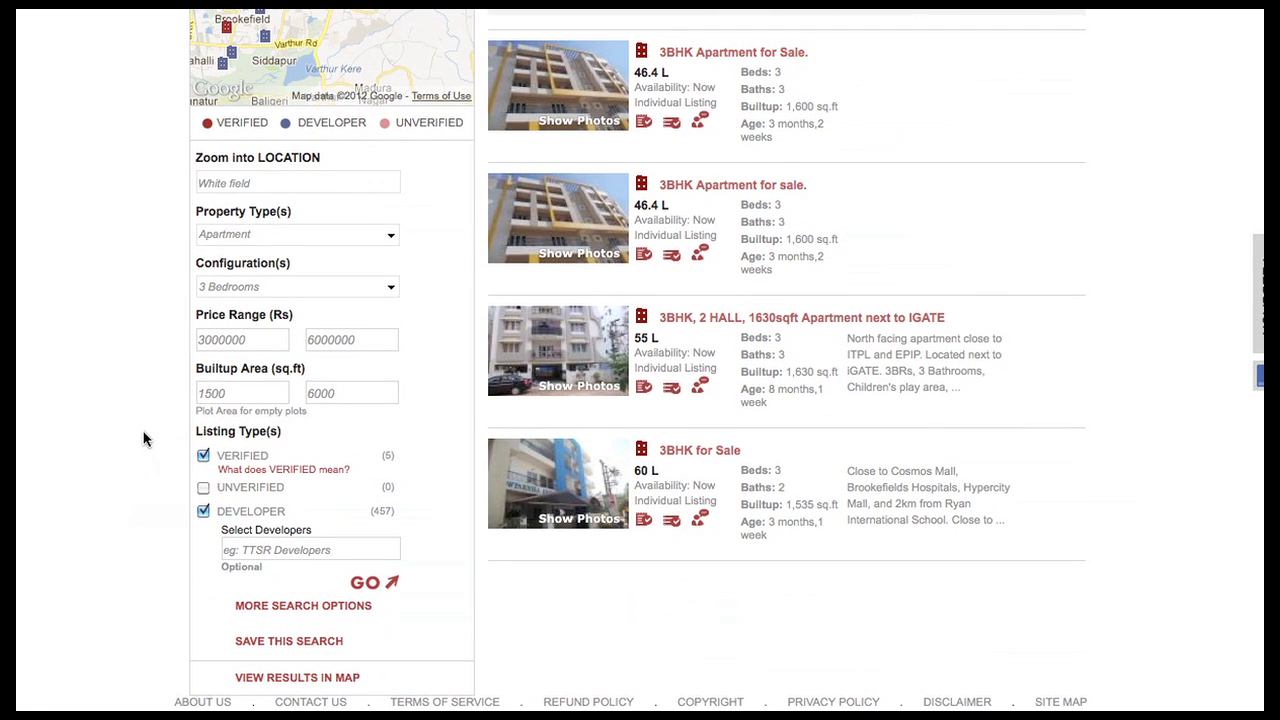
pyautogui.click(588, 522)
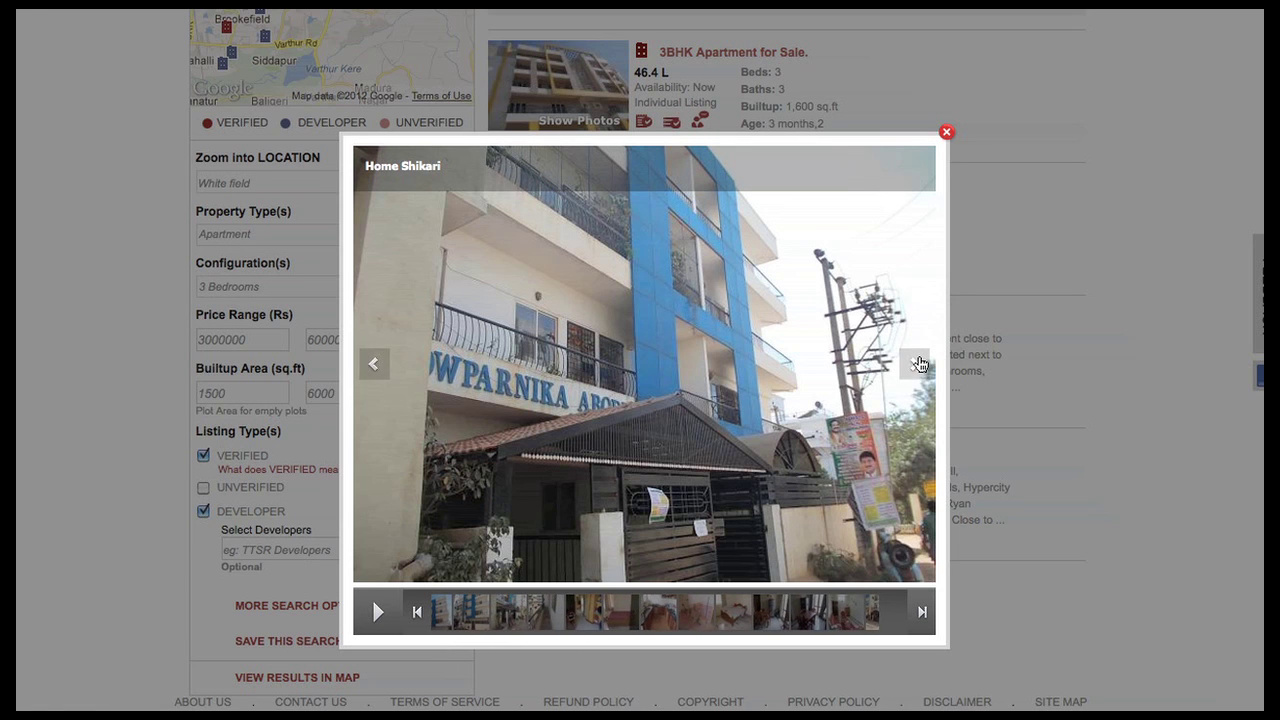
pyautogui.click(918, 364)
pyautogui.click(918, 364)
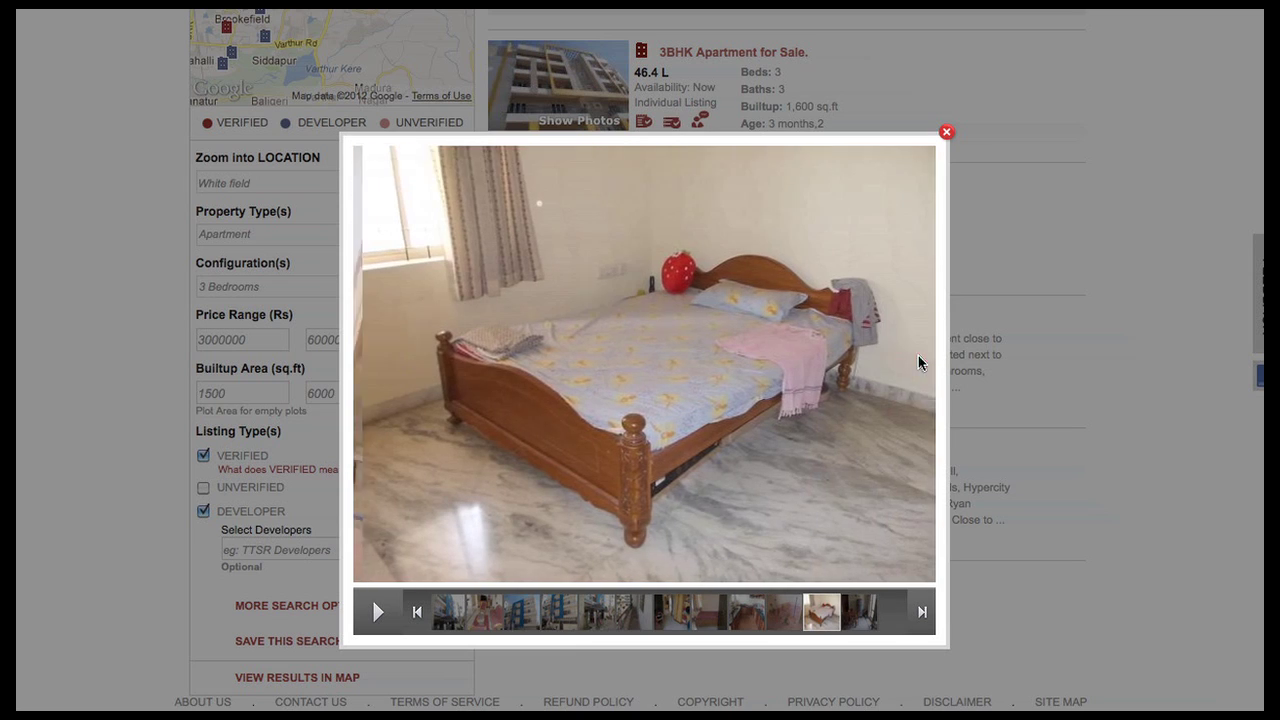
pyautogui.click(947, 133)
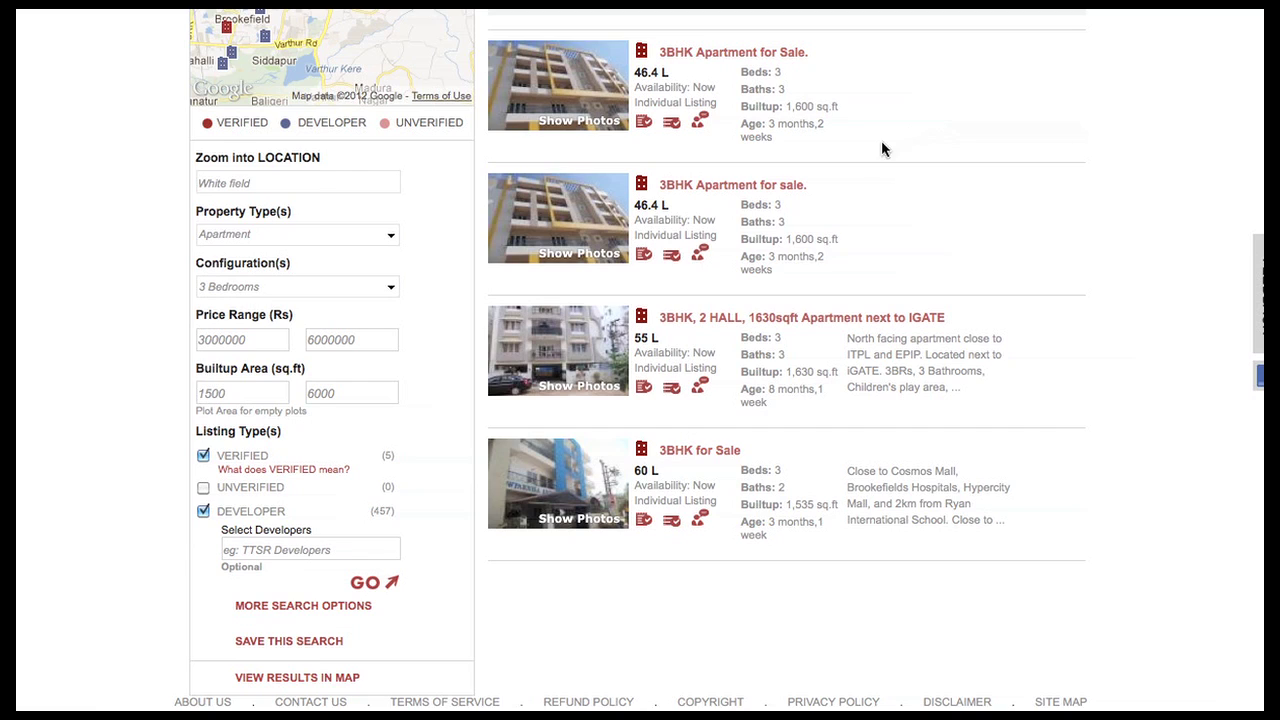
# Step: Switch to the Rent search and set Available From to 22-06-2012
pyautogui.click(708, 454)
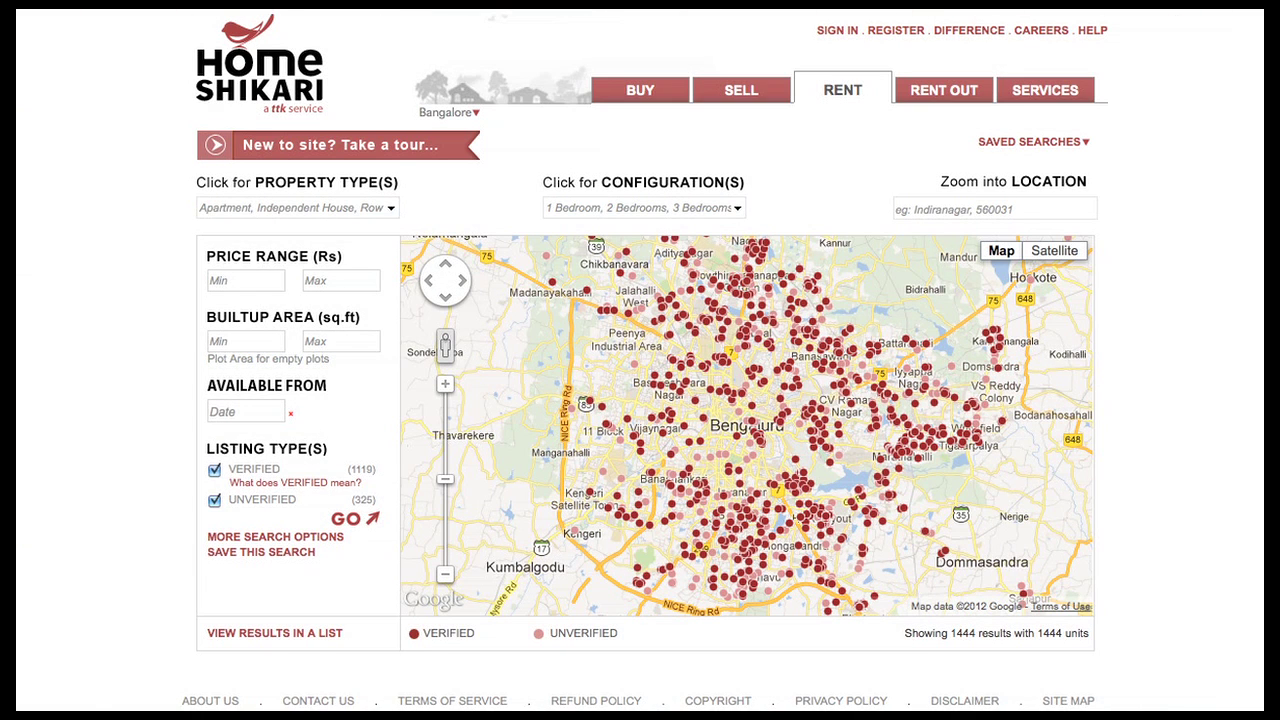
pyautogui.click(252, 412)
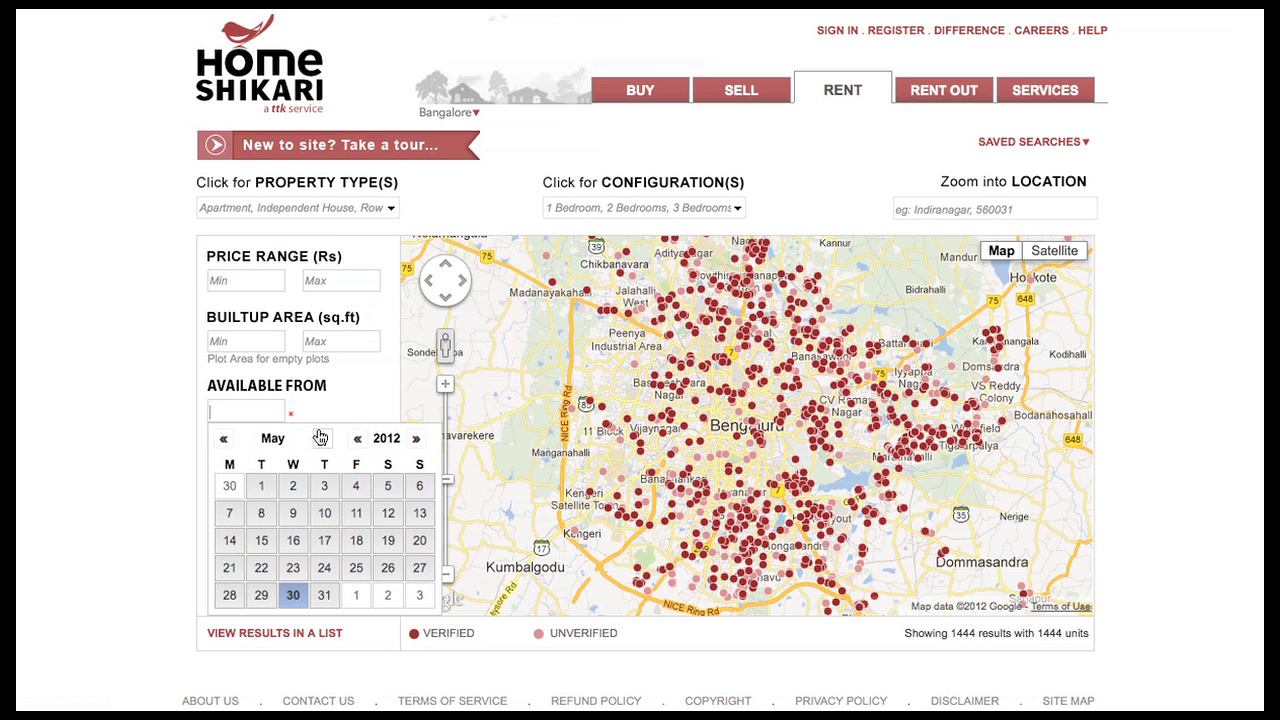
pyautogui.click(322, 440)
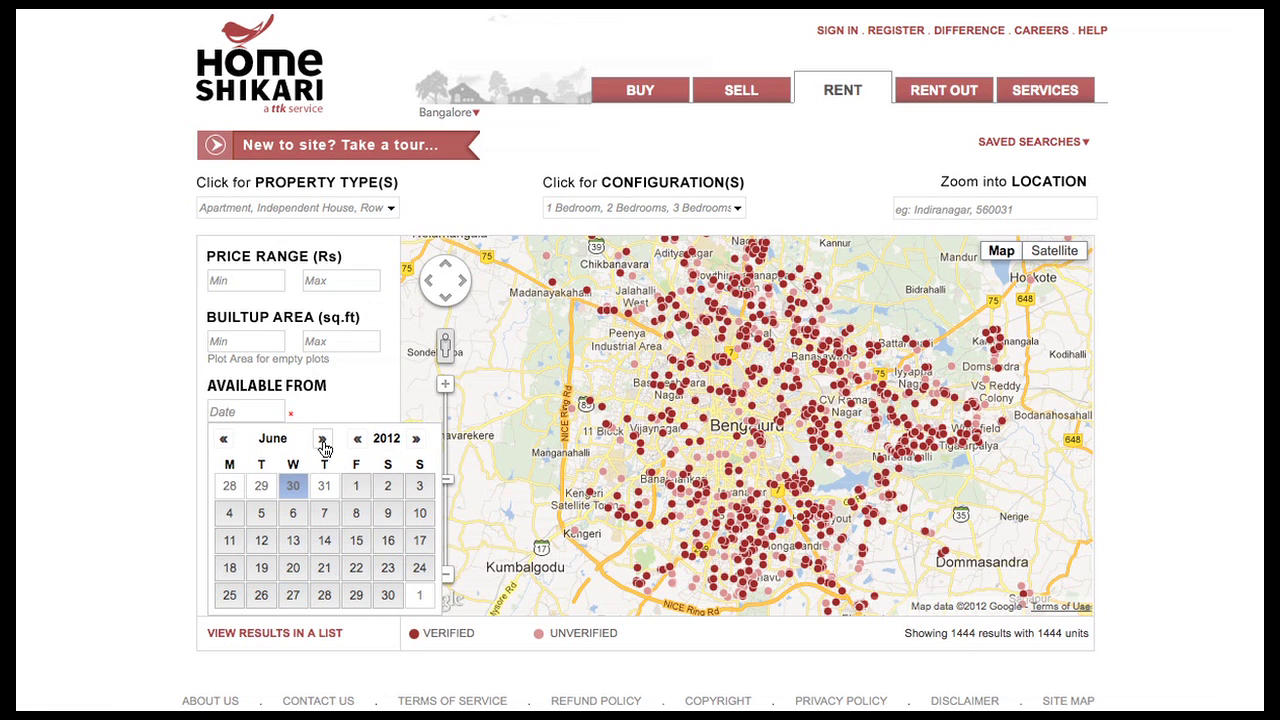
pyautogui.click(356, 567)
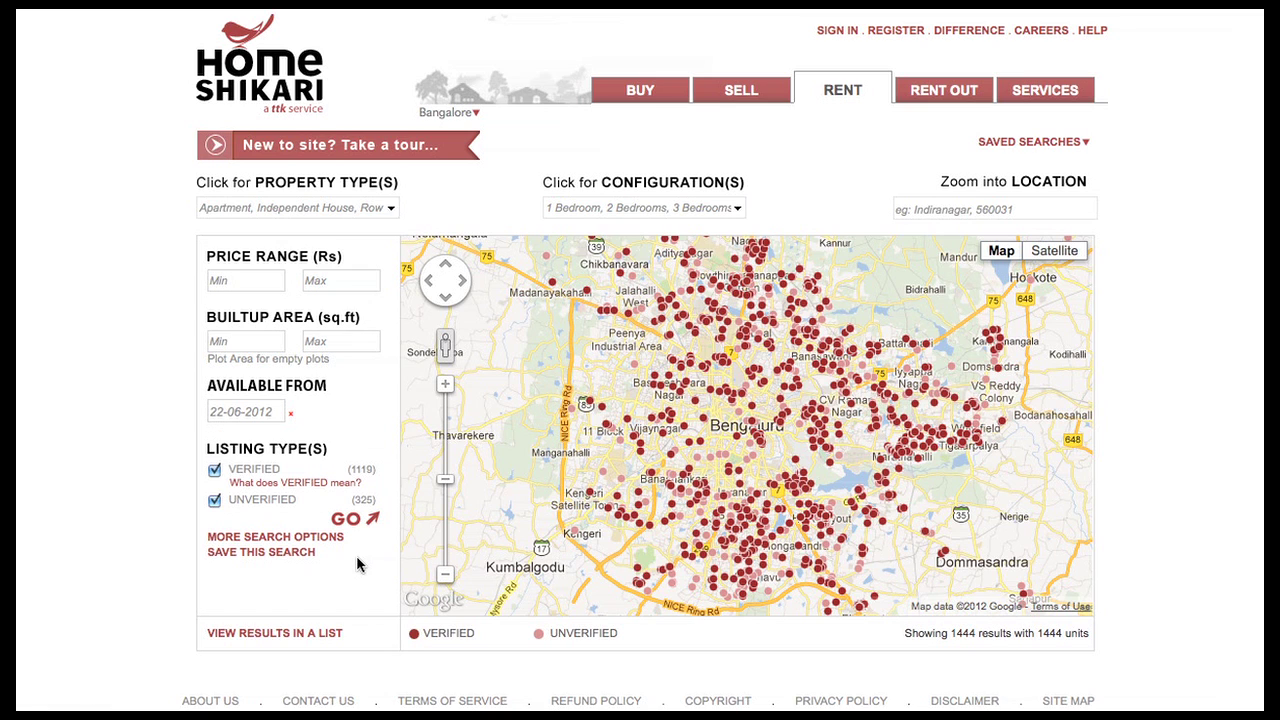